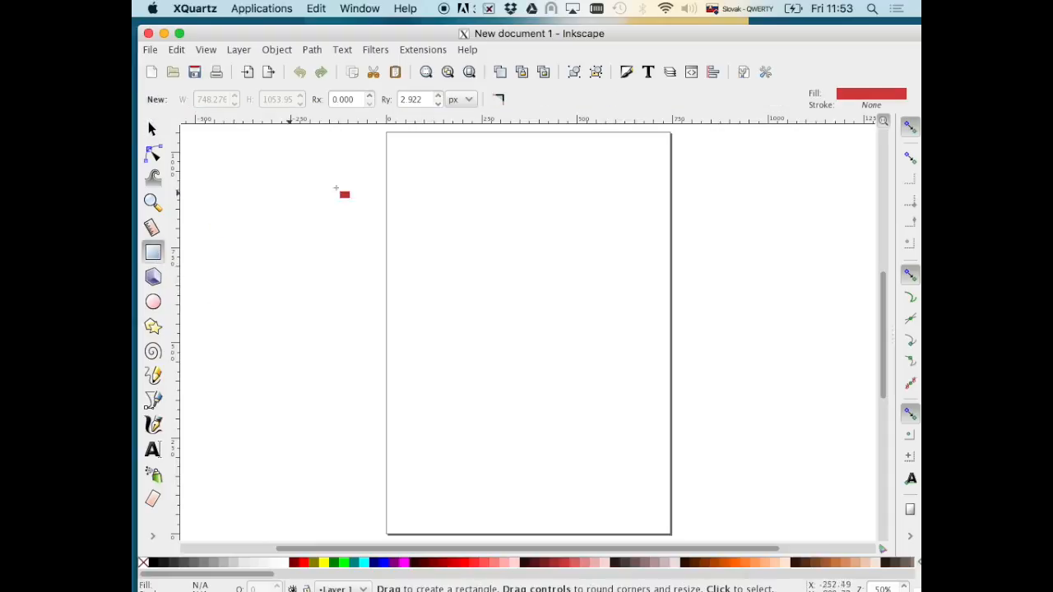
Draw a rectangle about 483 × 434 px overlapping the first one, plus circles about 402 px wide below and 368 px wide near the page's upper-right corner.
left_click_drag(469, 218, 653, 383)
left_click(153, 302)
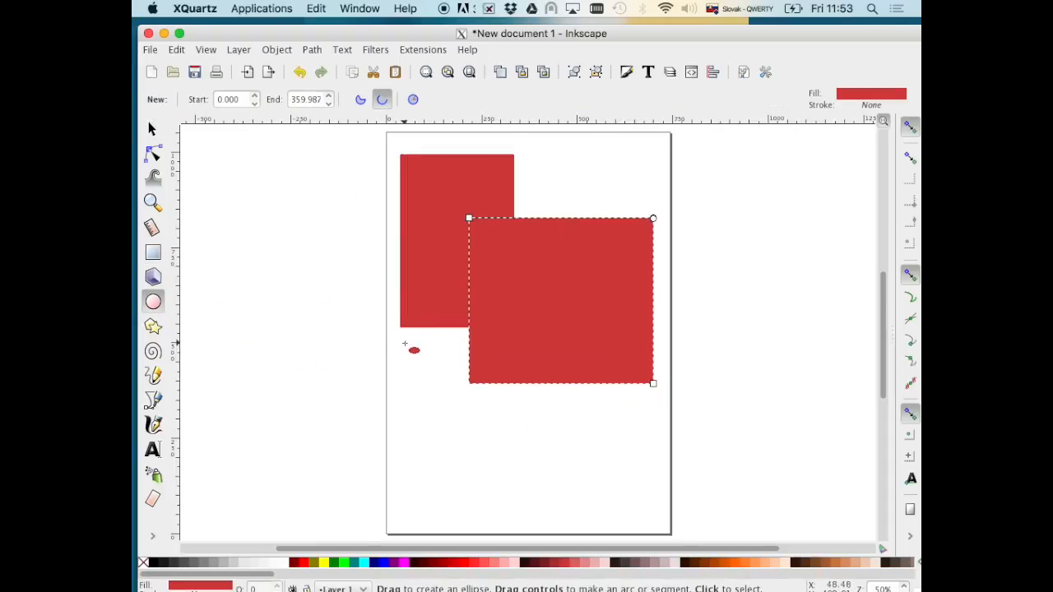
left_click_drag(403, 340, 567, 502)
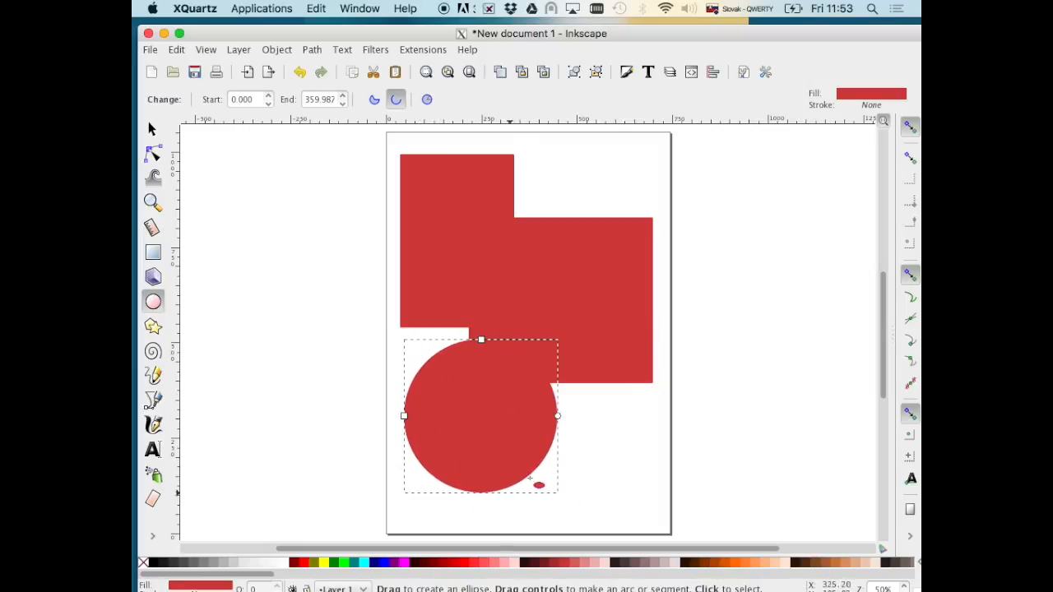
left_click_drag(530, 170, 682, 322)
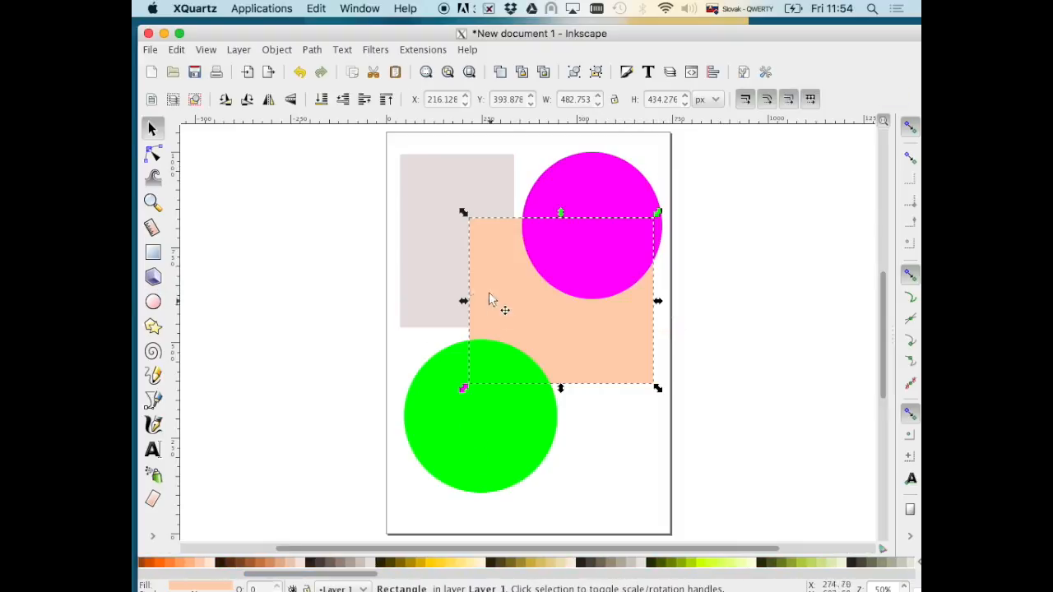
Fill the wider, overlapping rectangle with orange-yellow and the rectangle behind it with lime green.
left_click(451, 563)
left_click(428, 310)
left_click(671, 560)
left_click(691, 466)
Send the magenta circle to the bottom of the stack, and try raising and lowering it around the orange rectangle.
left_click(592, 230)
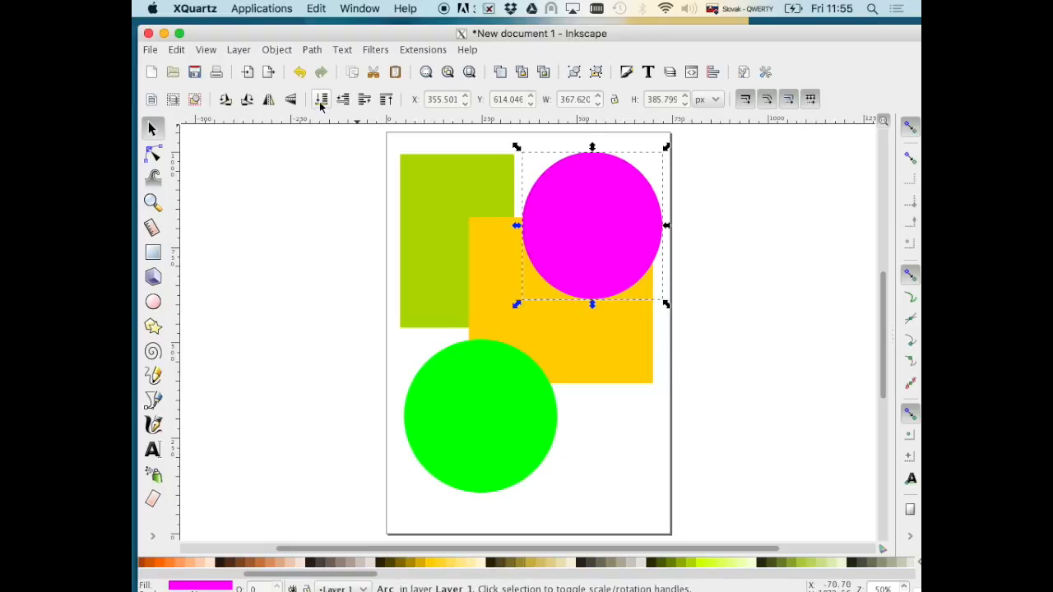
left_click(322, 100)
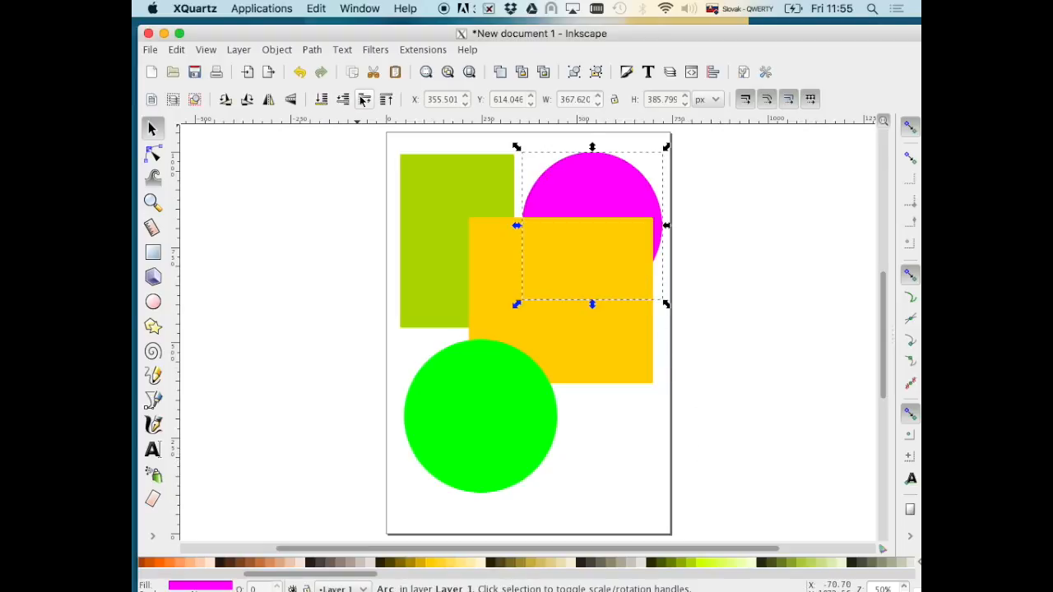
left_click(364, 99)
left_click(343, 99)
Send the magenta circle behind the lime rectangle after moving it there, and bring it back over the orange rectangle, raised in front.
left_click_drag(590, 209, 524, 207)
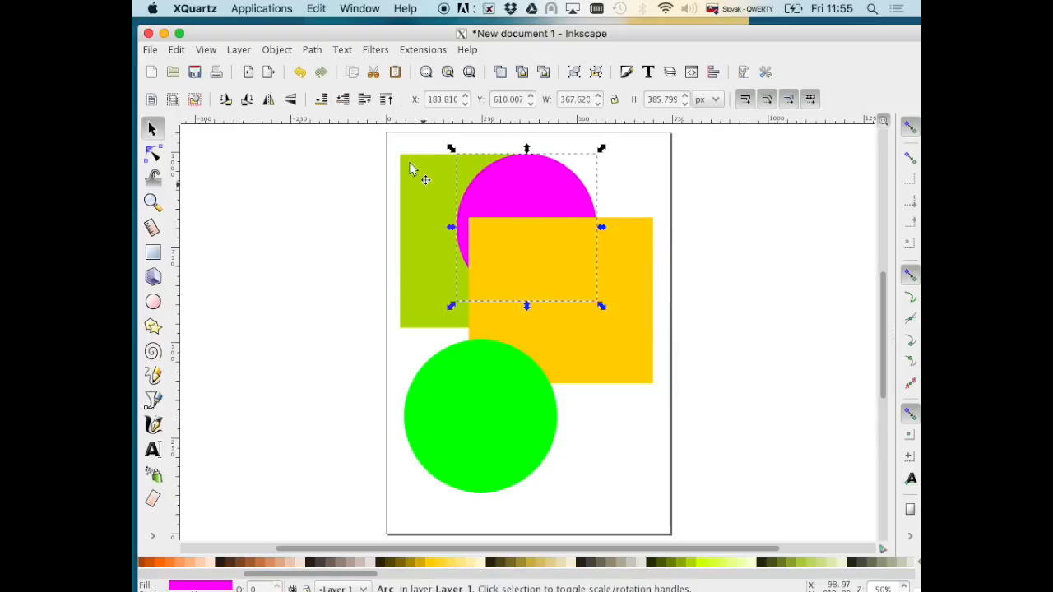
left_click(322, 99)
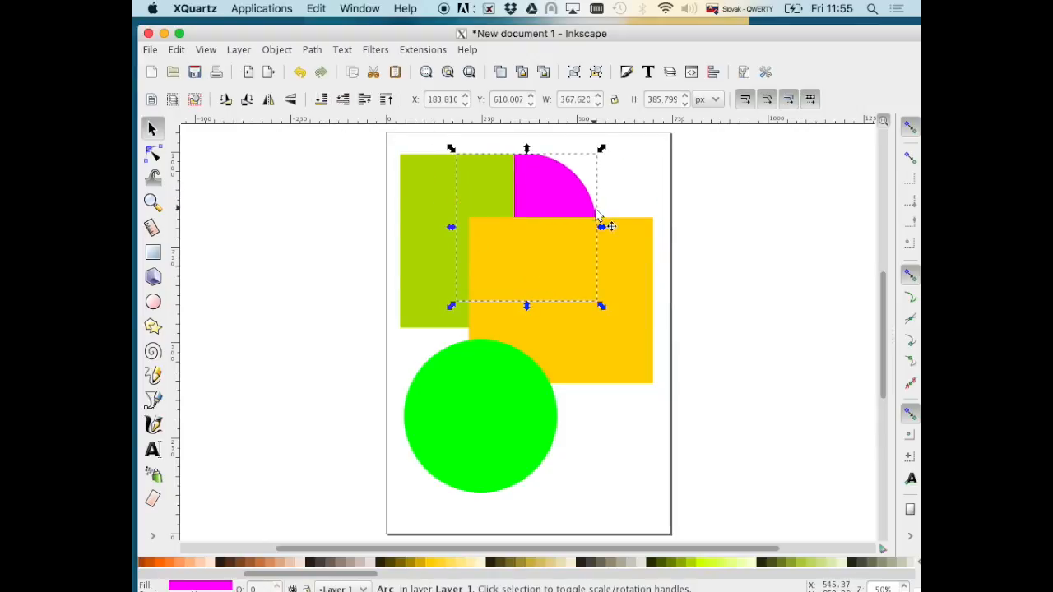
left_click_drag(605, 191, 671, 188)
left_click(364, 100)
Open the Fill and Stroke settings for the green circle and review its fill, stroke paint and stroke style options.
left_click(501, 406)
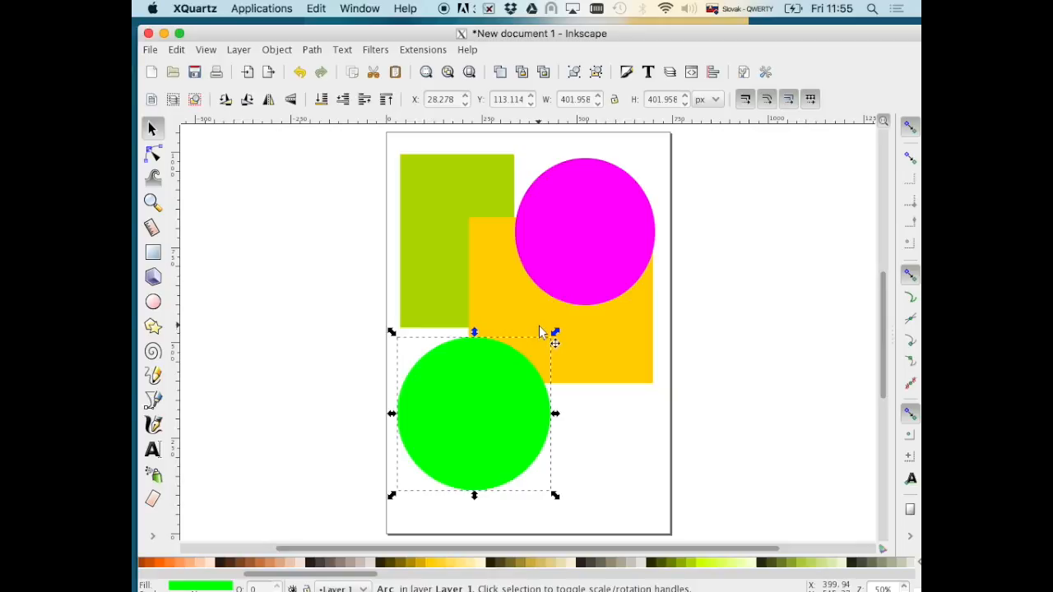
left_click(626, 73)
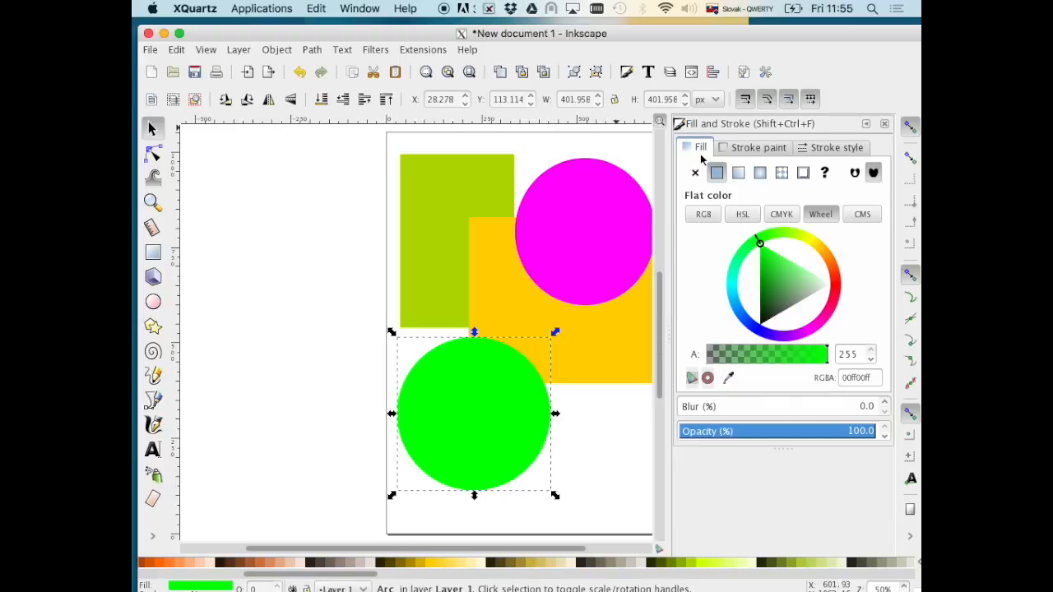
left_click(746, 148)
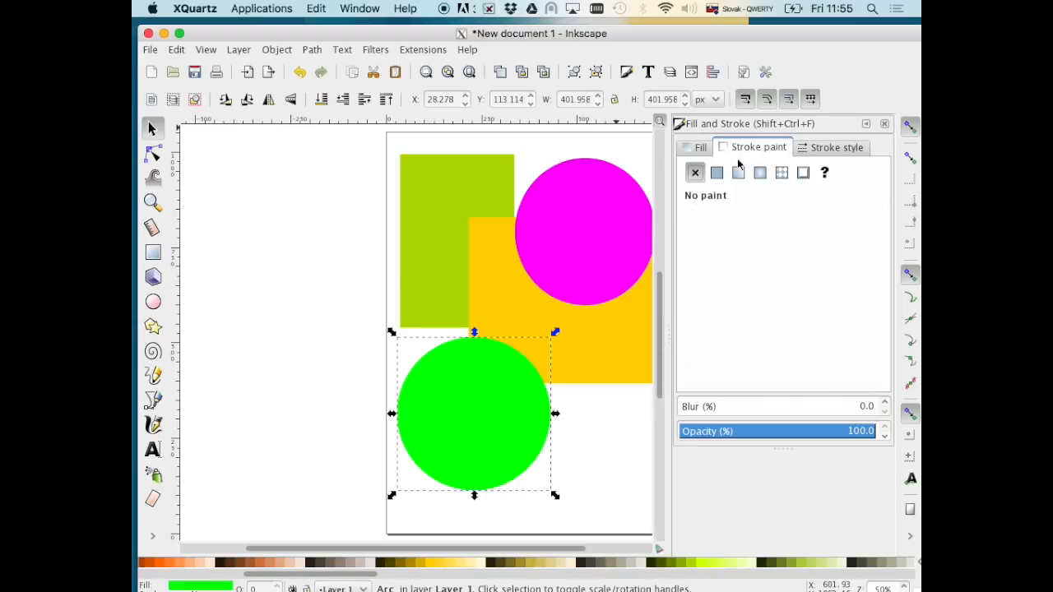
left_click(832, 149)
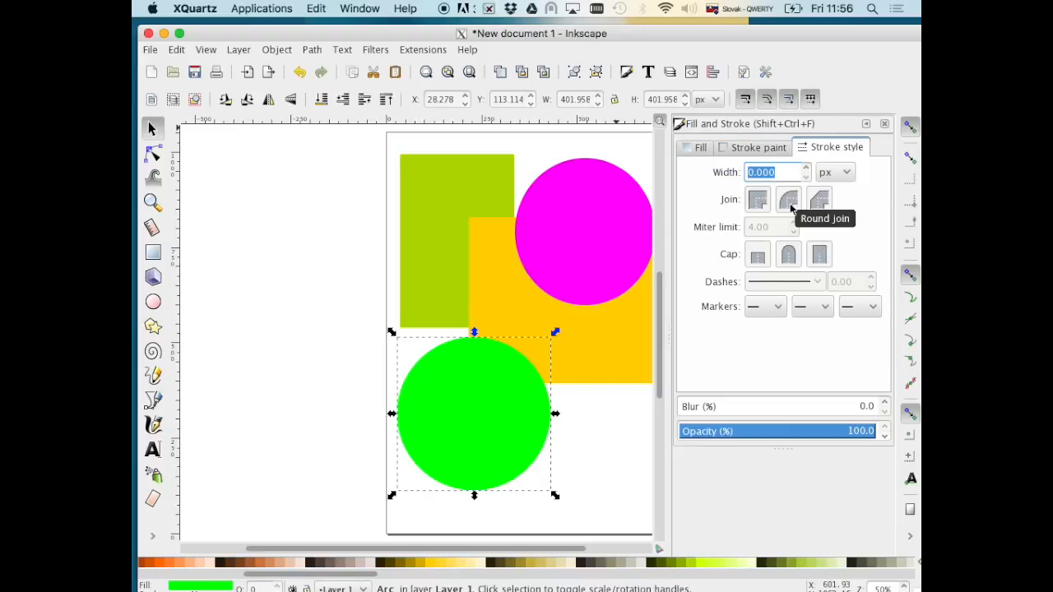
left_click(700, 148)
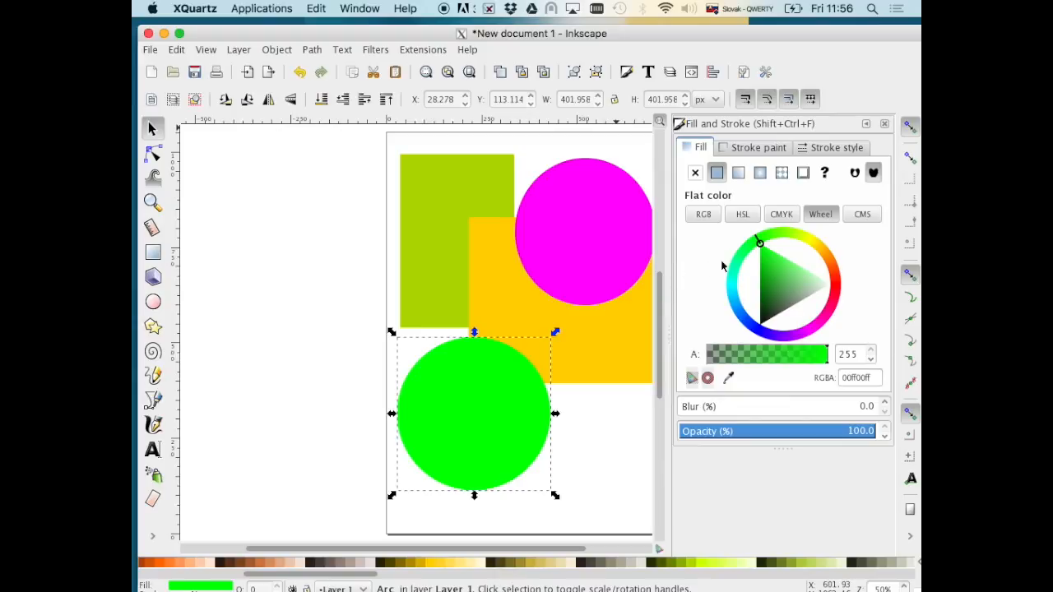
Try an RGB alpha of 103 on the green circle's fill, and restore the alpha to 255 and the opacity to 100%.
left_click(703, 214)
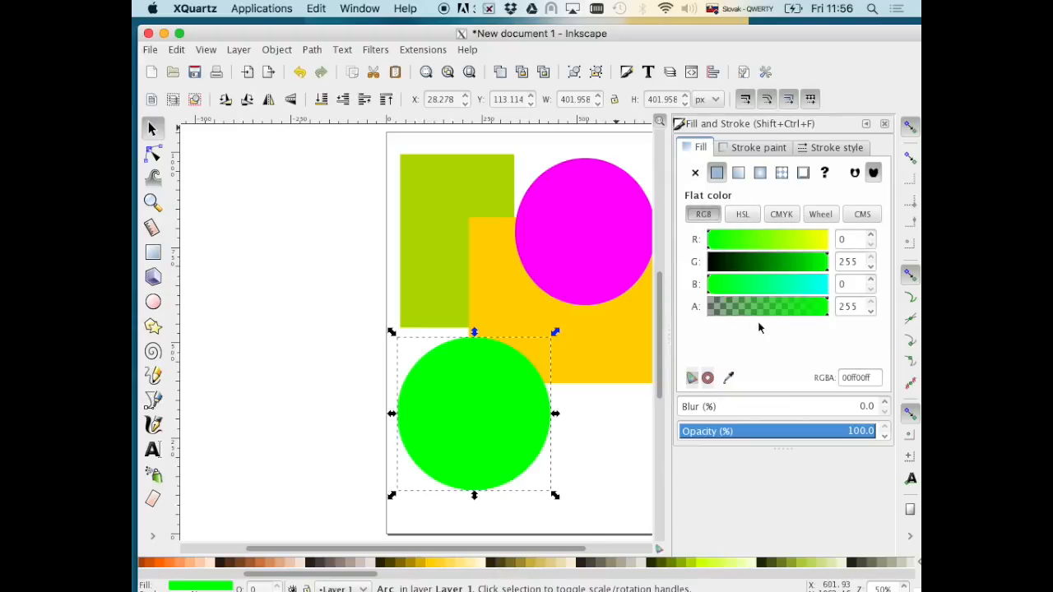
left_click(743, 214)
left_click(704, 214)
left_click(757, 309)
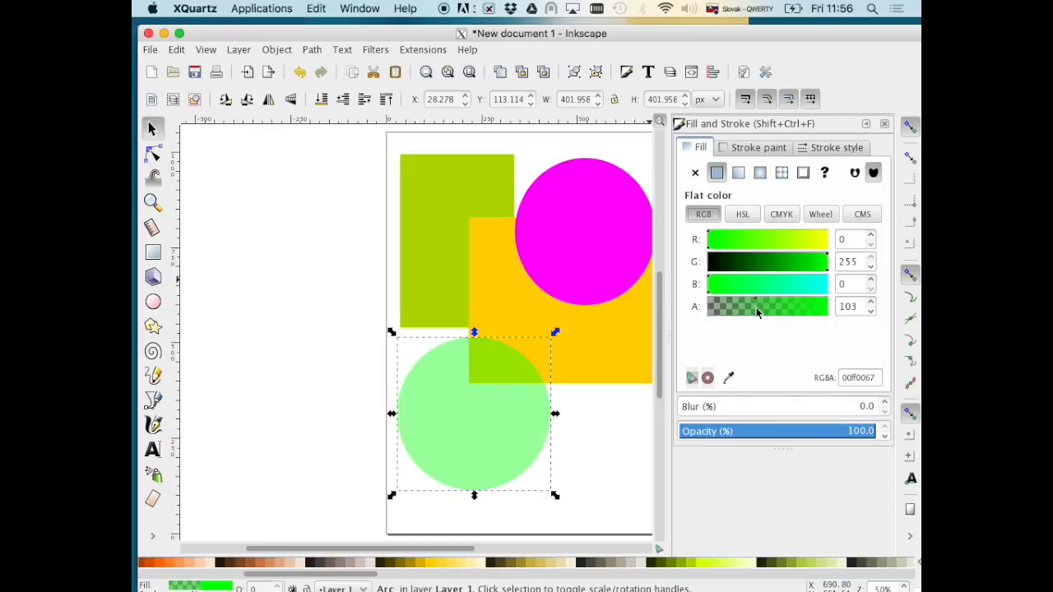
left_click_drag(757, 311, 830, 310)
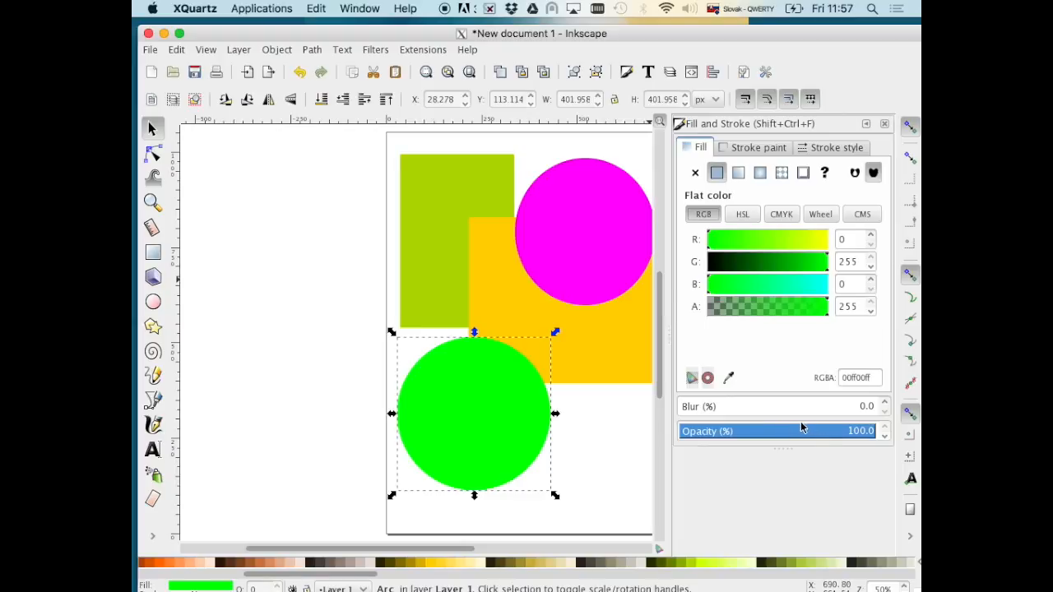
left_click_drag(802, 428, 889, 433)
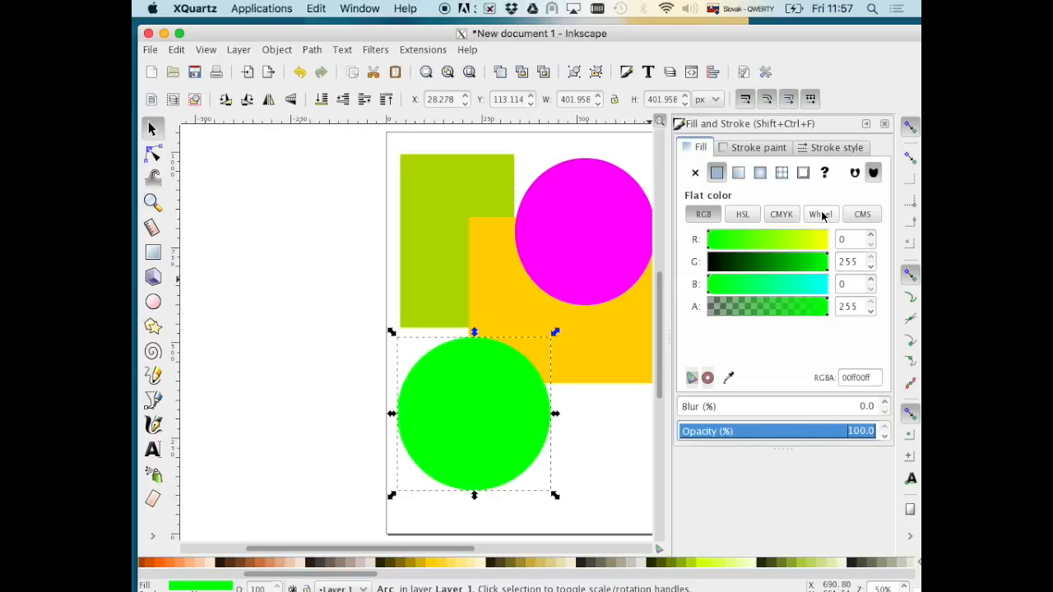
Recolour the green circle with the colour wheel, first to yellow ffe600ff and finally to red ff0000ff.
left_click(823, 217)
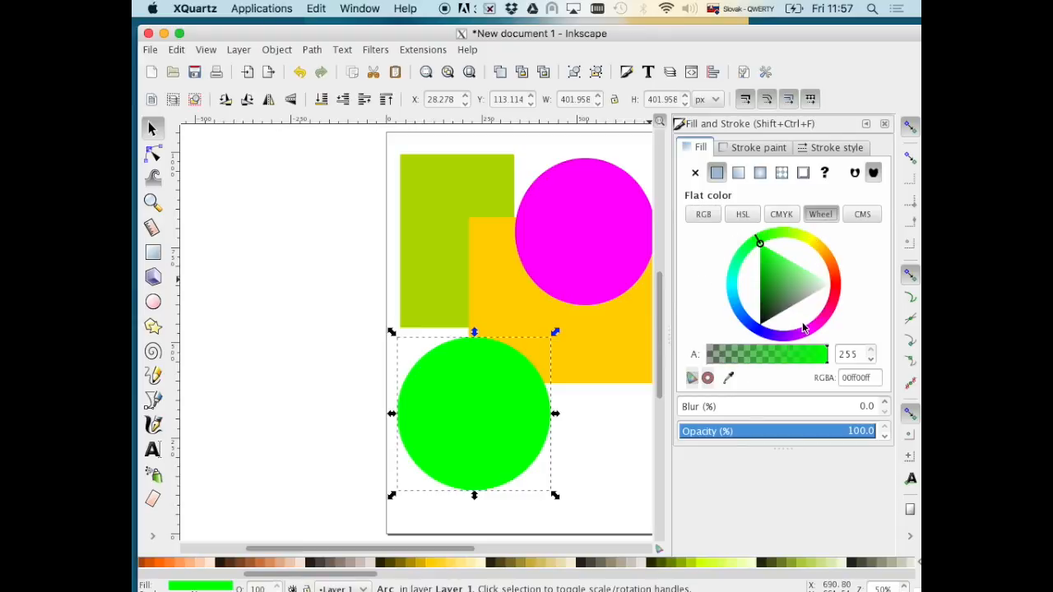
mouse_move(759, 241)
left_mouse_down()
mouse_move(800, 235)
mouse_move(812, 245)
left_mouse_up()
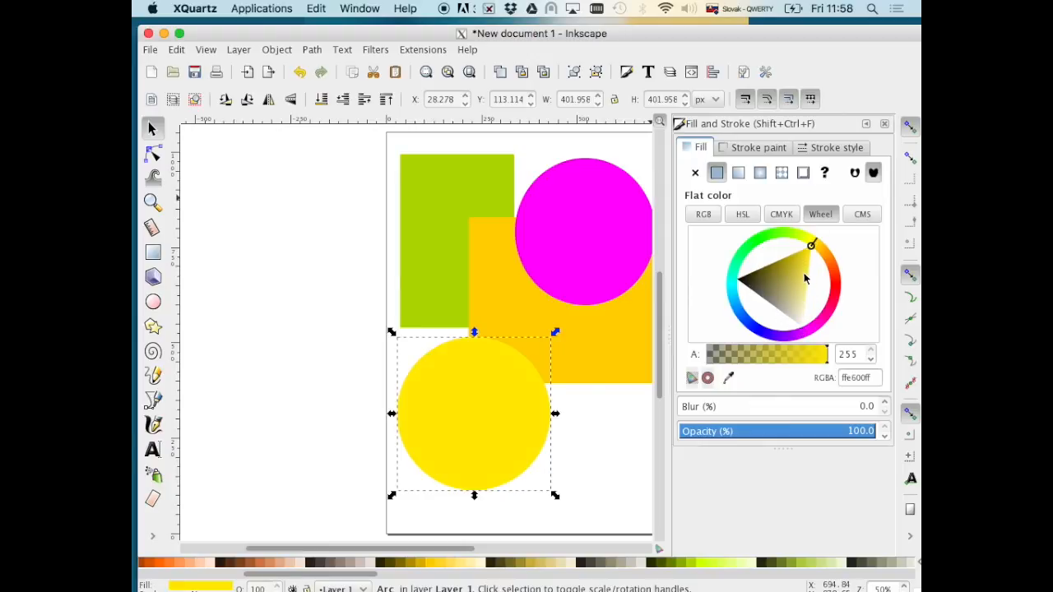
left_click_drag(812, 249, 823, 325)
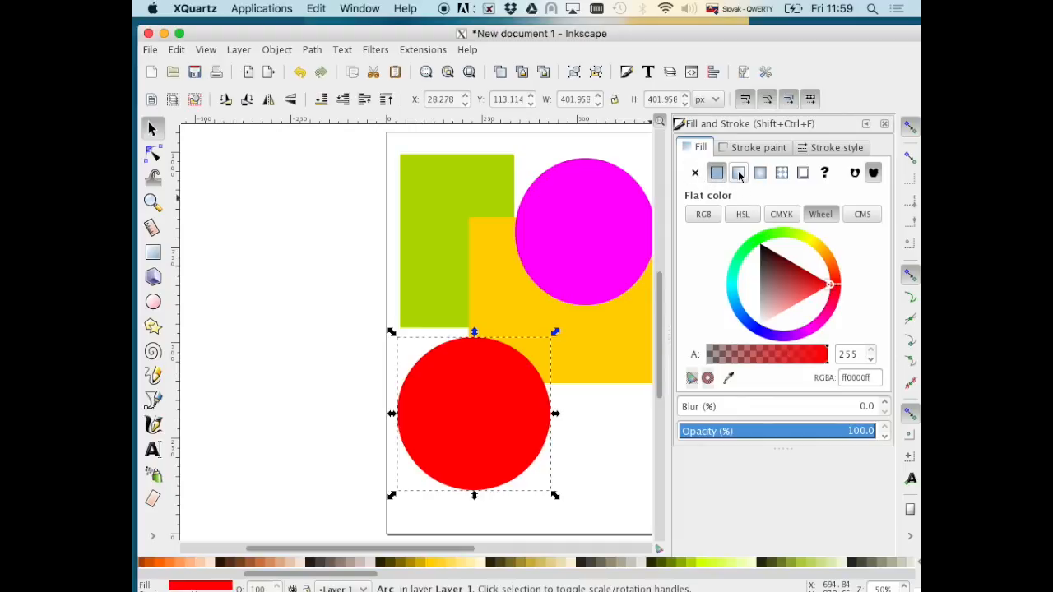
Try a linear gradient and a radial gradient as the red circle's fill.
left_click(739, 174)
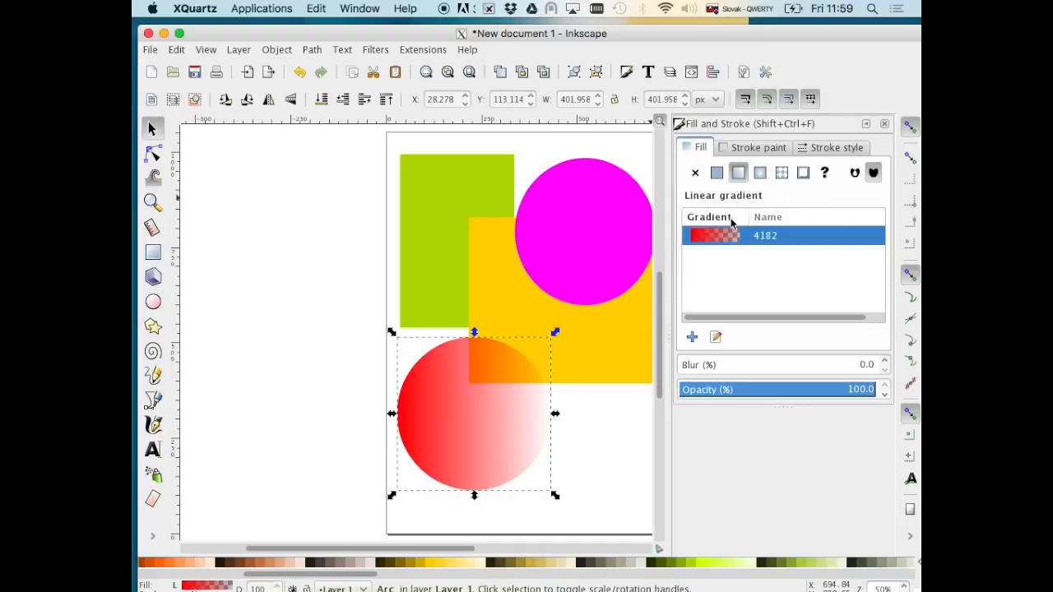
left_click(760, 174)
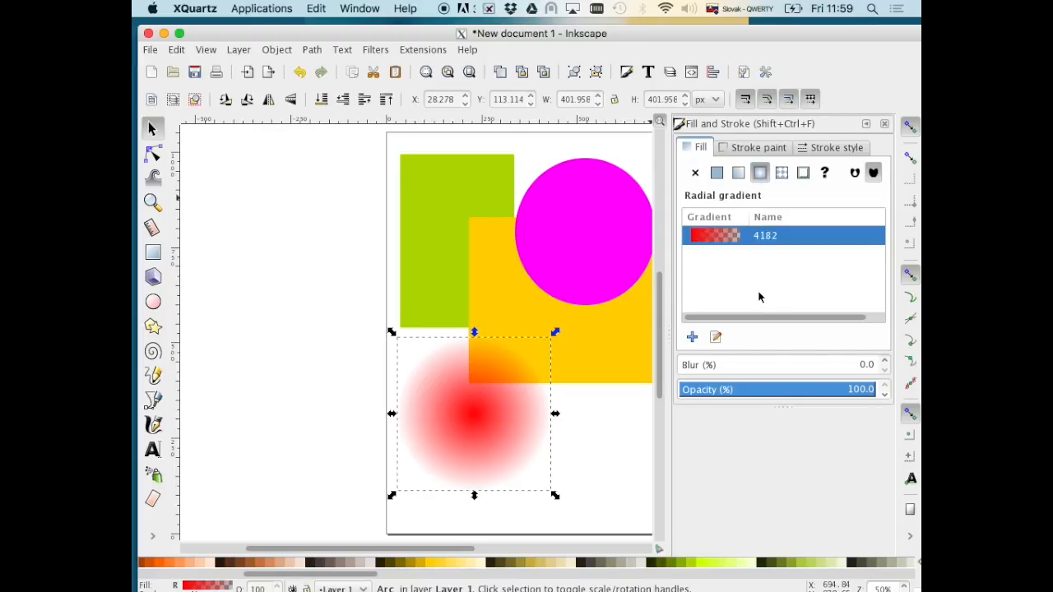
Try pattern fills on the lower circle, using Stripes 1:1, Stripes 1:5 and Packed circles.
left_click(782, 173)
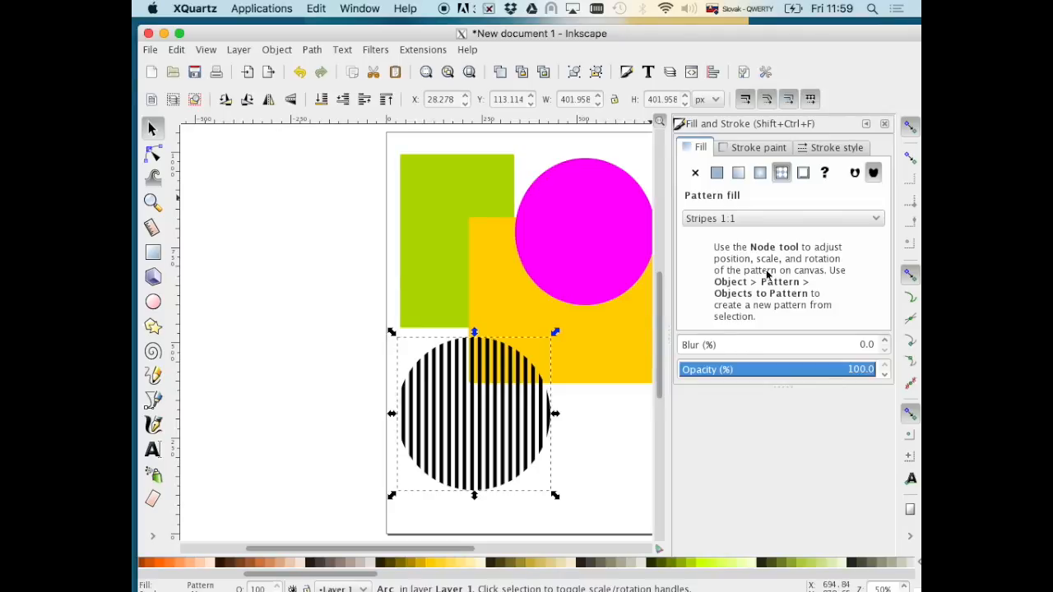
left_click(746, 219)
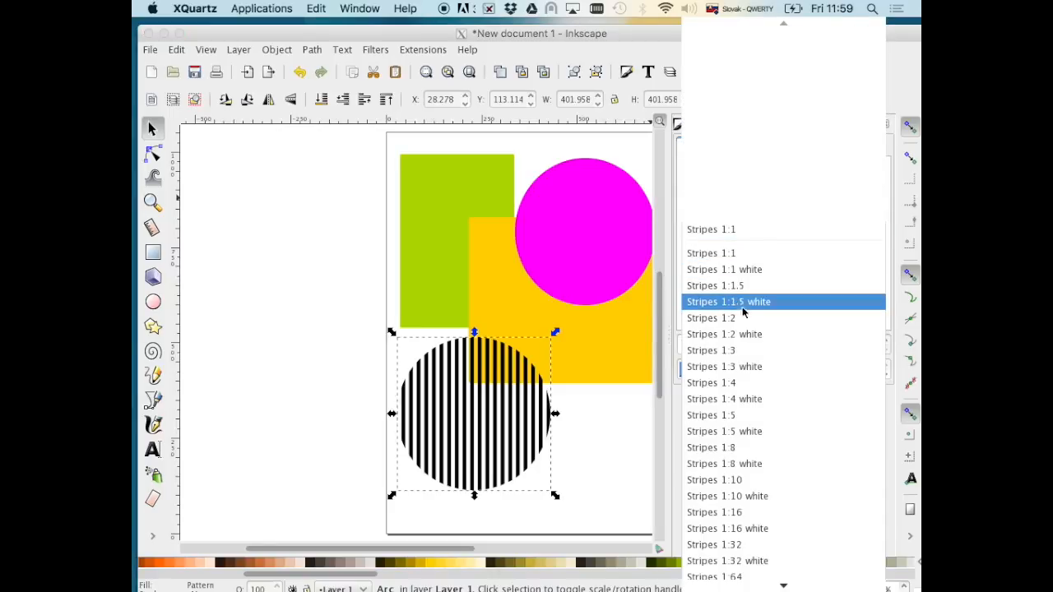
left_click(752, 415)
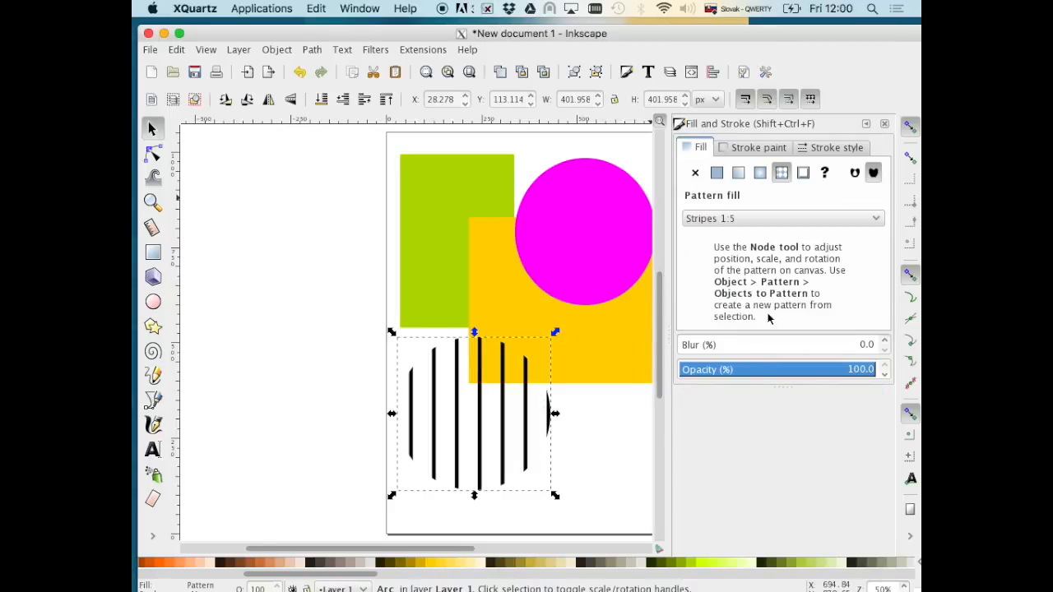
left_click(757, 219)
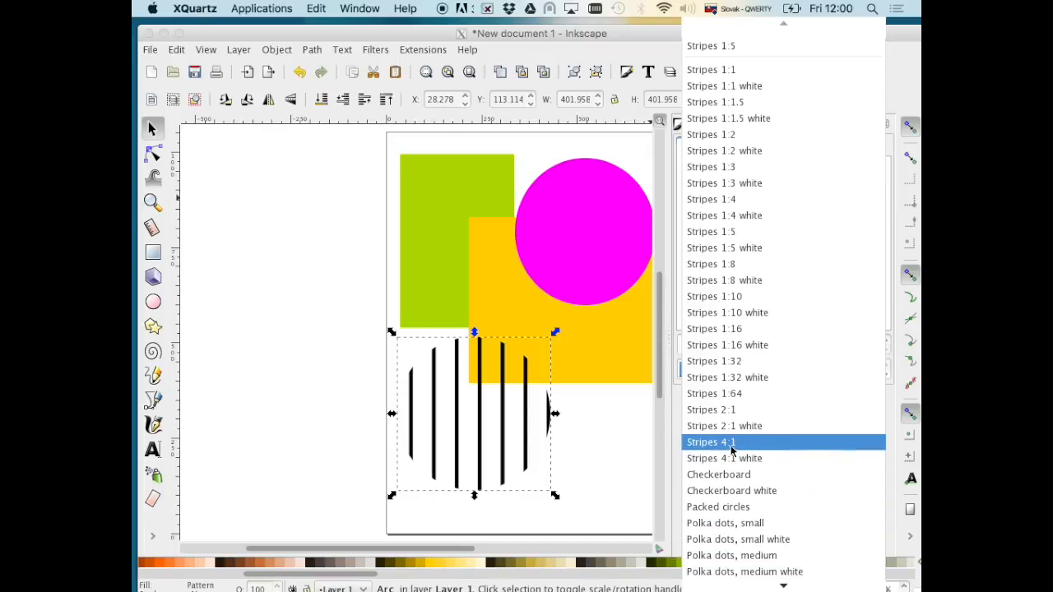
left_click(739, 508)
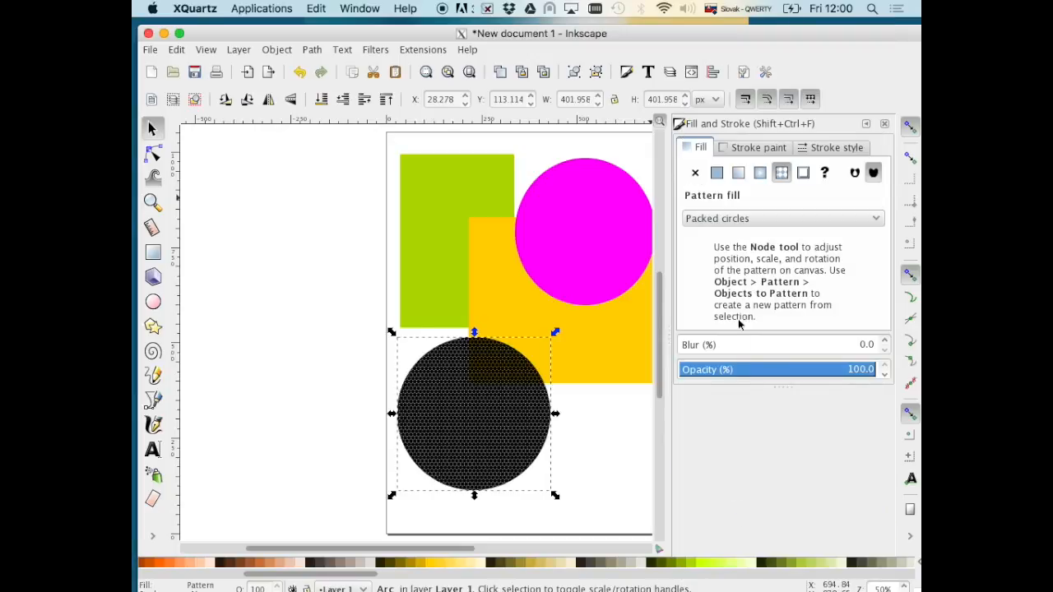
left_click(741, 220)
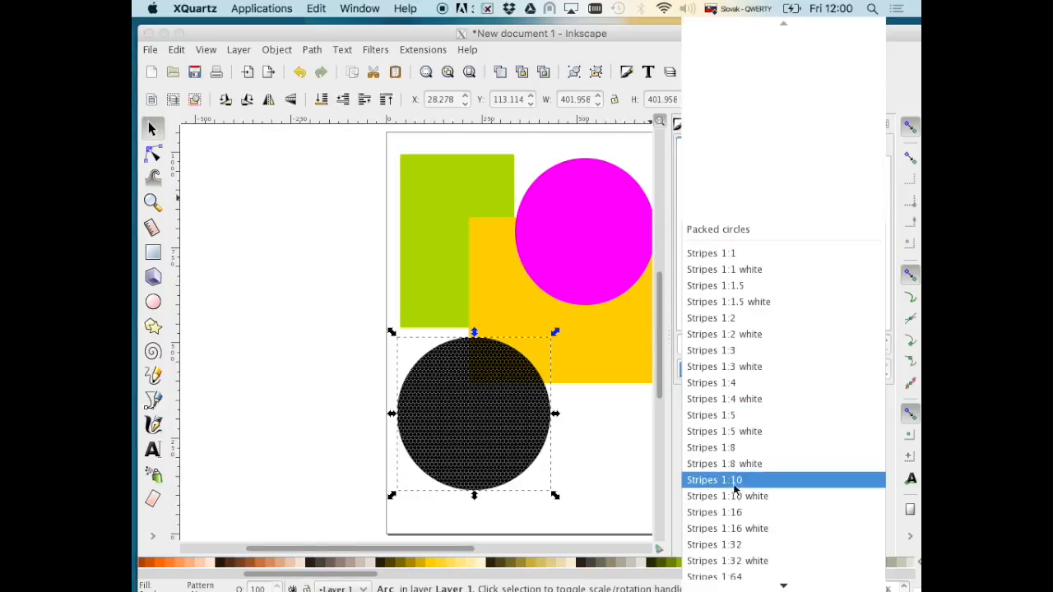
Compare swatch, radial gradient and flat fills on the red circle, and finish with a linear gradient fill.
left_click(725, 183)
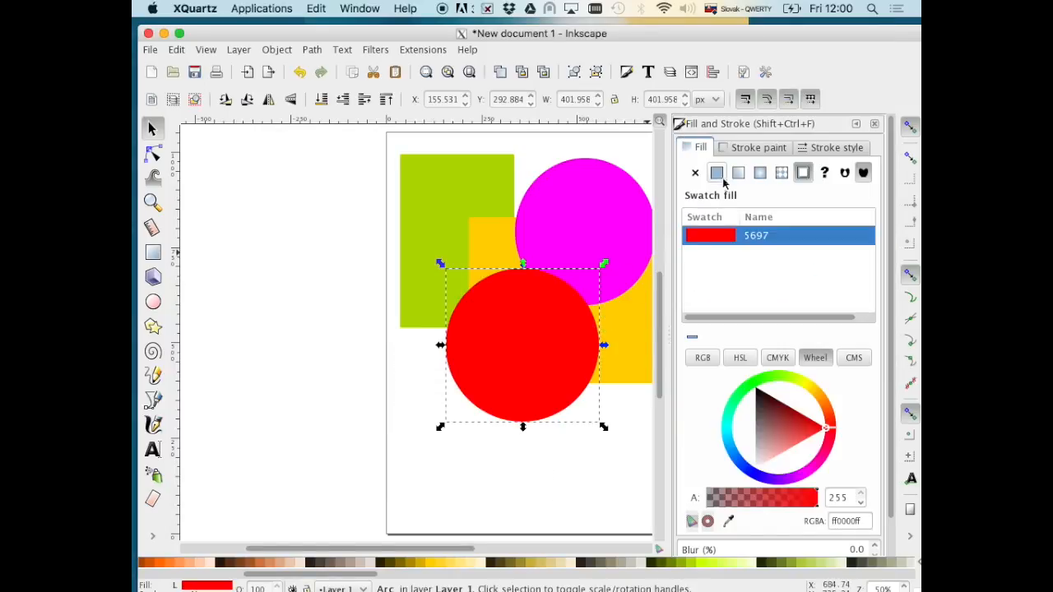
left_click(760, 173)
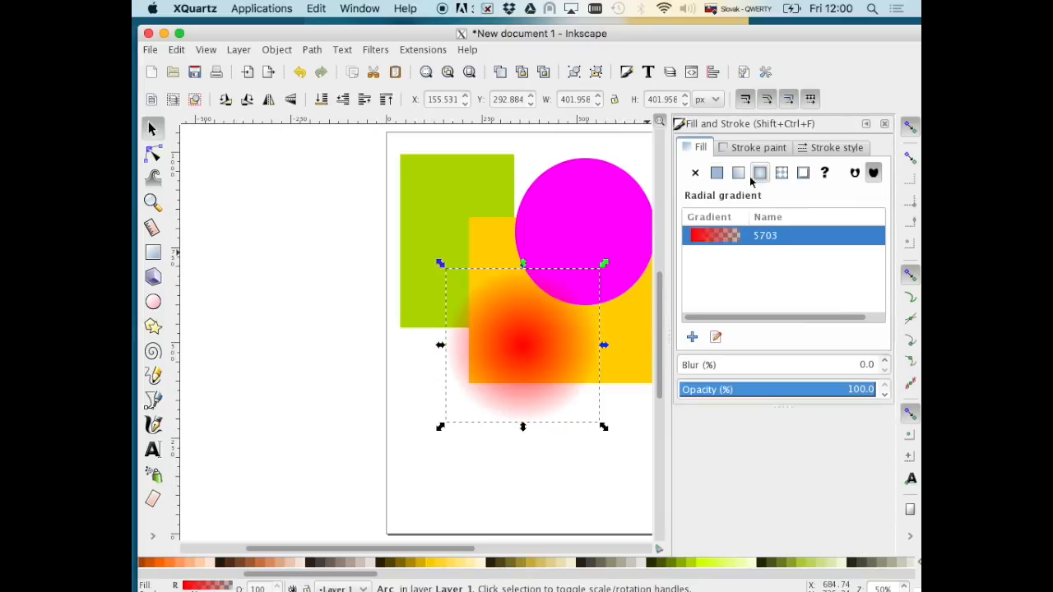
left_click(739, 175)
left_click(759, 173)
left_click(717, 174)
left_click(739, 174)
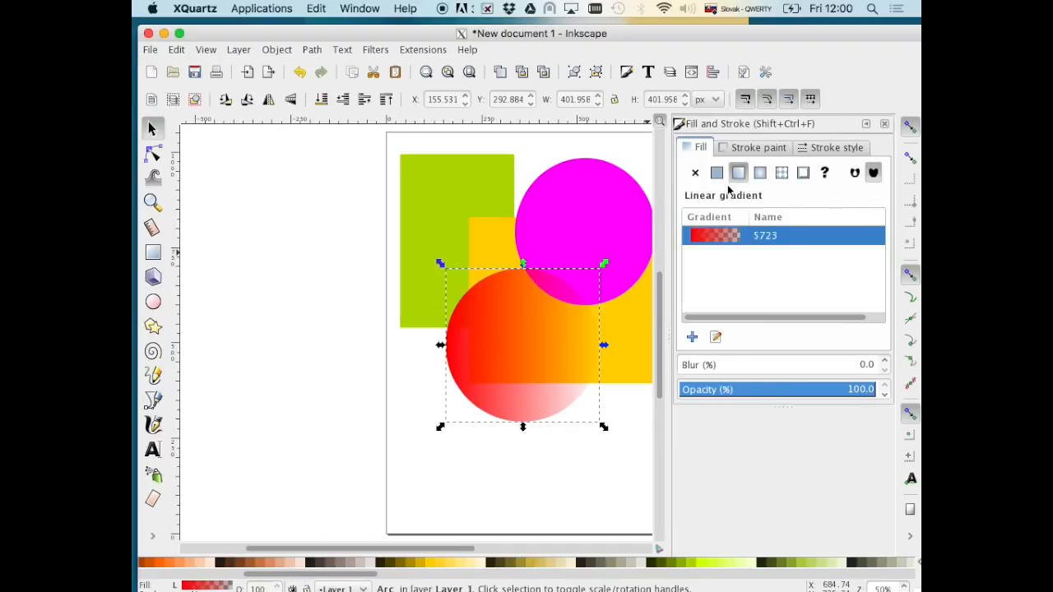
Move the magenta circle off the page to its left, give it a linear gradient fill and show its gradient handles.
left_click_drag(613, 191, 315, 276)
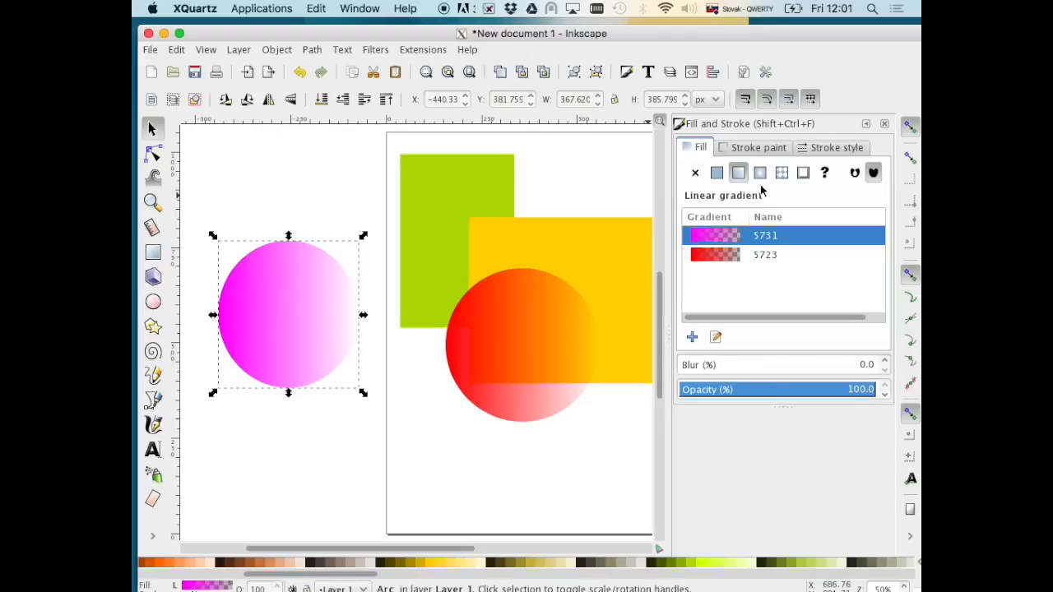
left_click(154, 155)
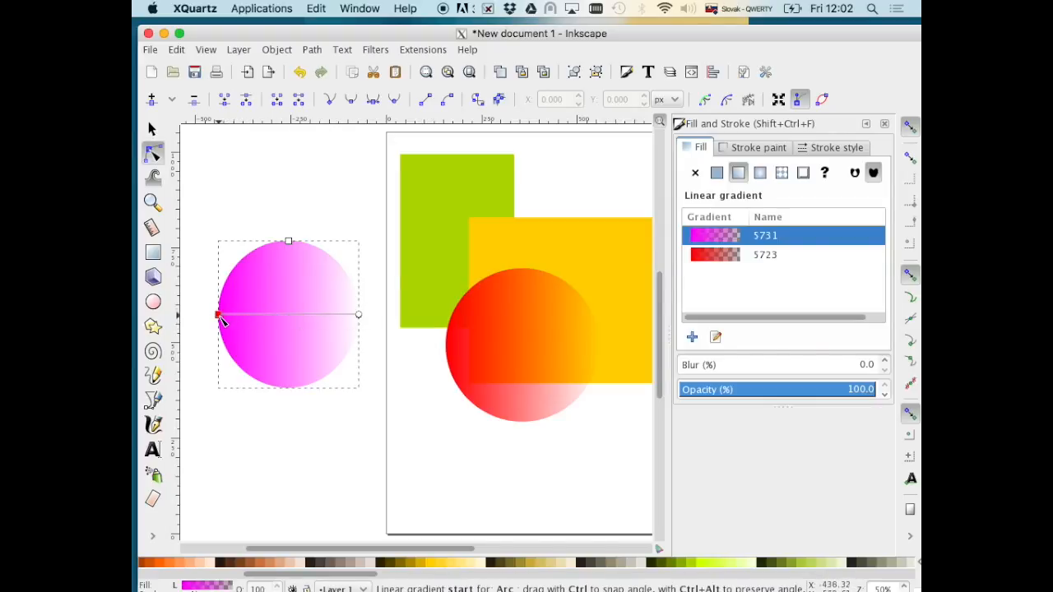
Try re-angling the magenta circle's gradient by moving its end handle towards the circle's upper edge, and undo that change.
left_click_drag(358, 315, 313, 236)
key("ctrl+z")
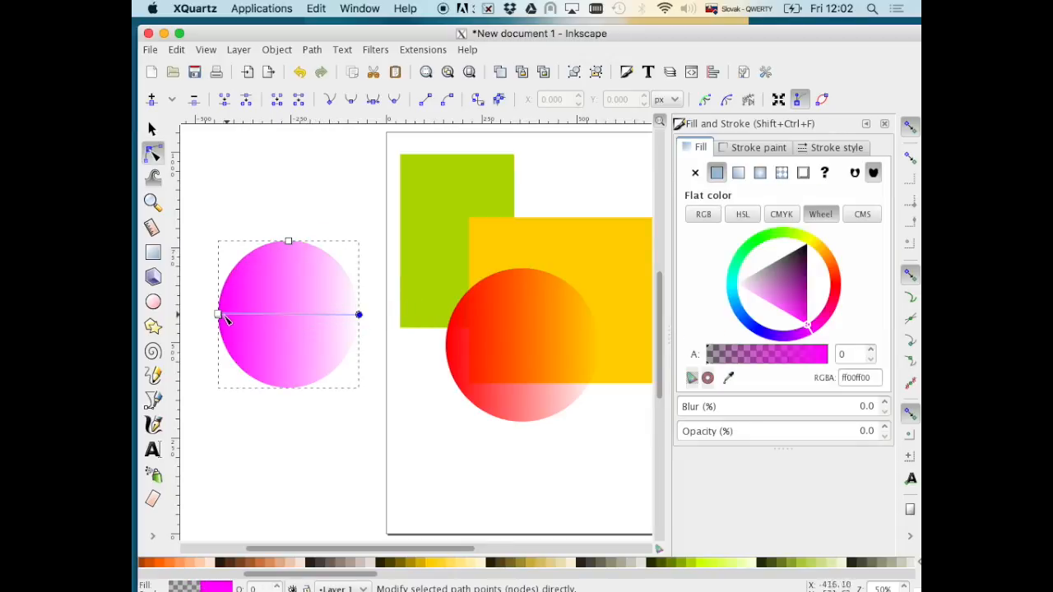
Set the start colour of the magenta circle's linear gradient to yellow-green ccdc3eff.
left_click(219, 316)
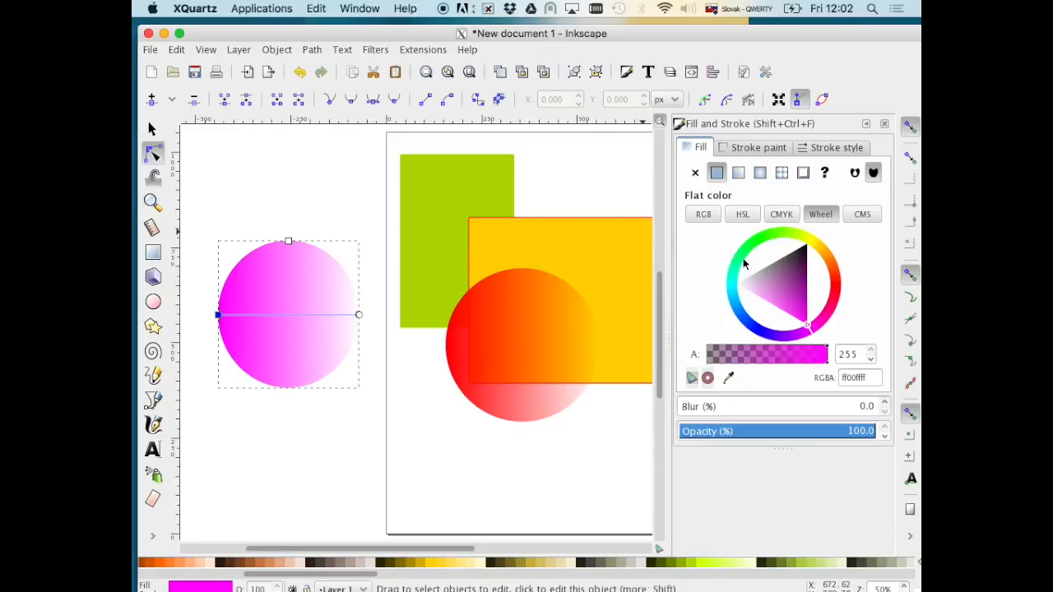
left_click(803, 239)
left_click(794, 267)
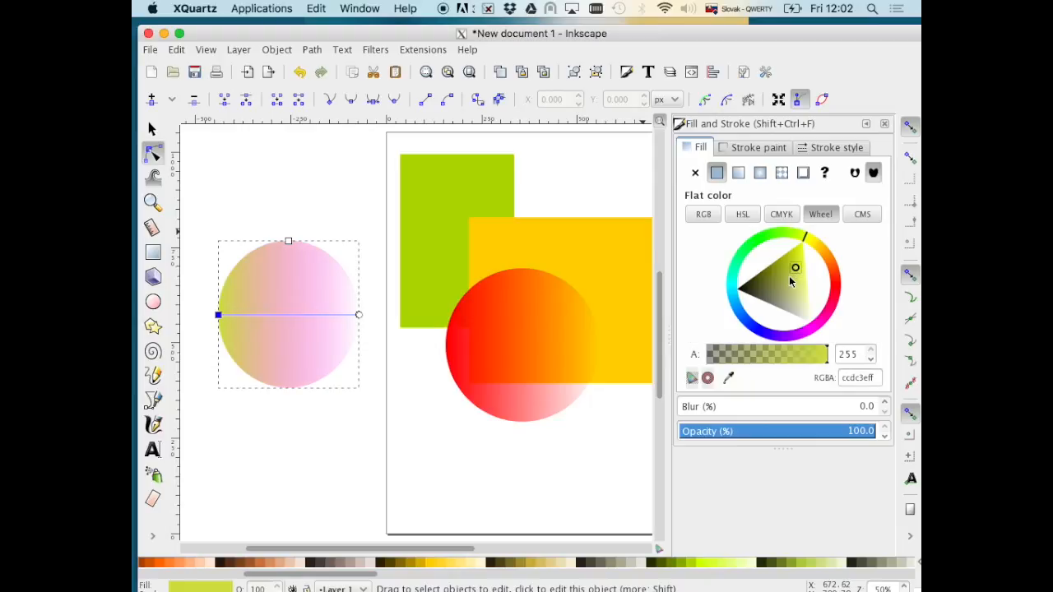
Try green 00ff2400 as the end colour of the left circle's linear gradient, settle on blue, and deselect the circle.
left_click(358, 315)
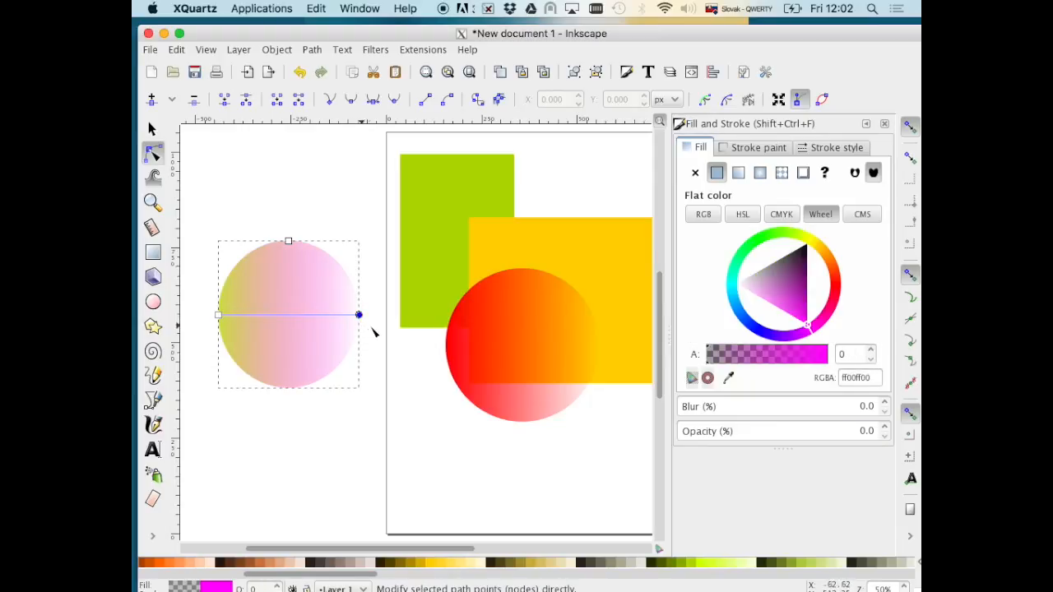
left_click(751, 246)
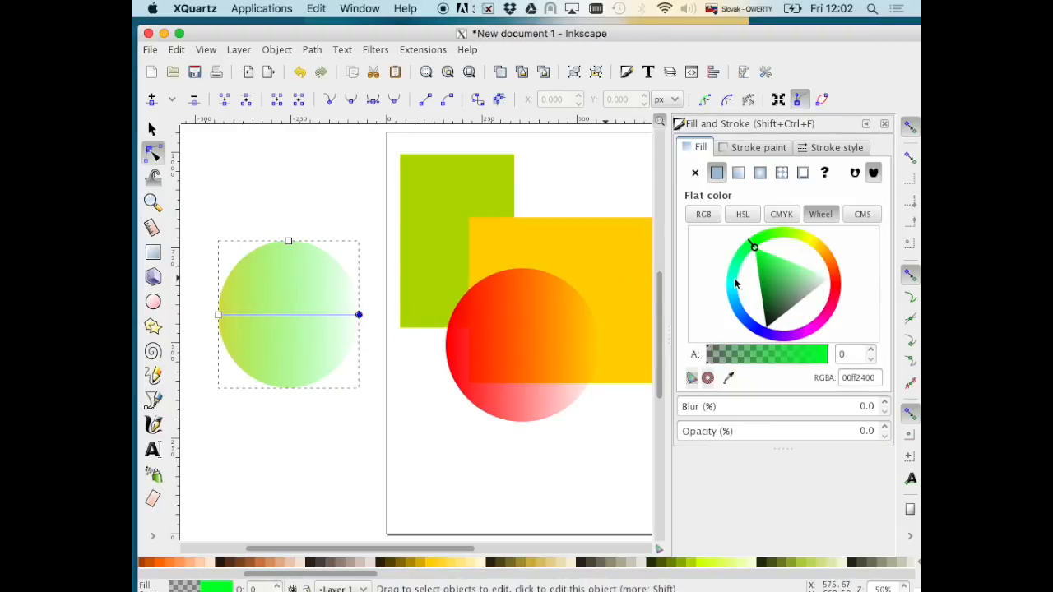
left_click(746, 312)
key("s")
left_click(346, 211)
Give the red circle a radial gradient fill, then enlarge and rotate the gradient with its two radius handles.
left_click(560, 328)
left_click(760, 172)
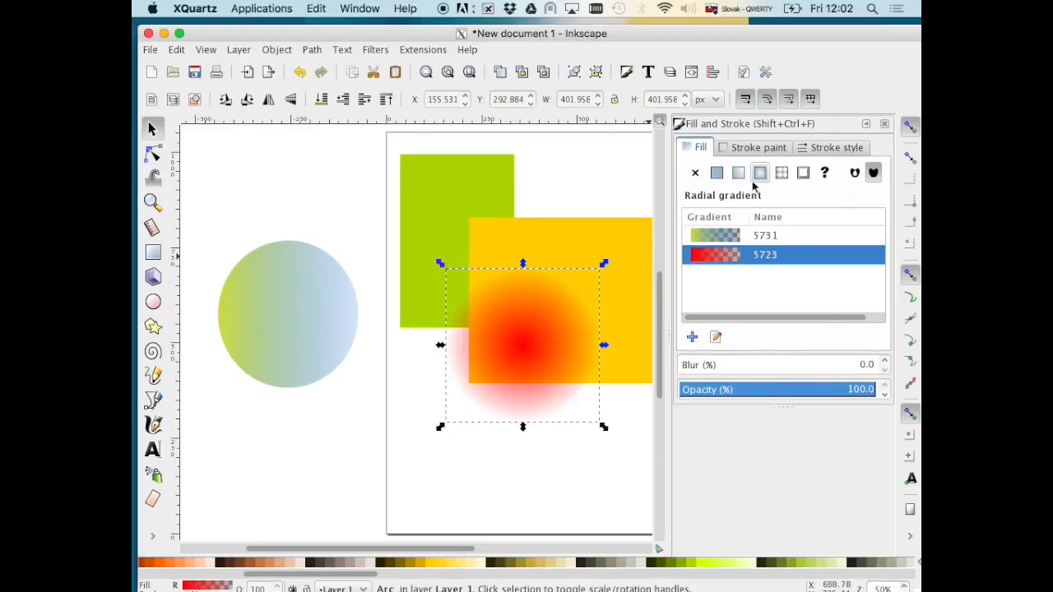
left_click(153, 157)
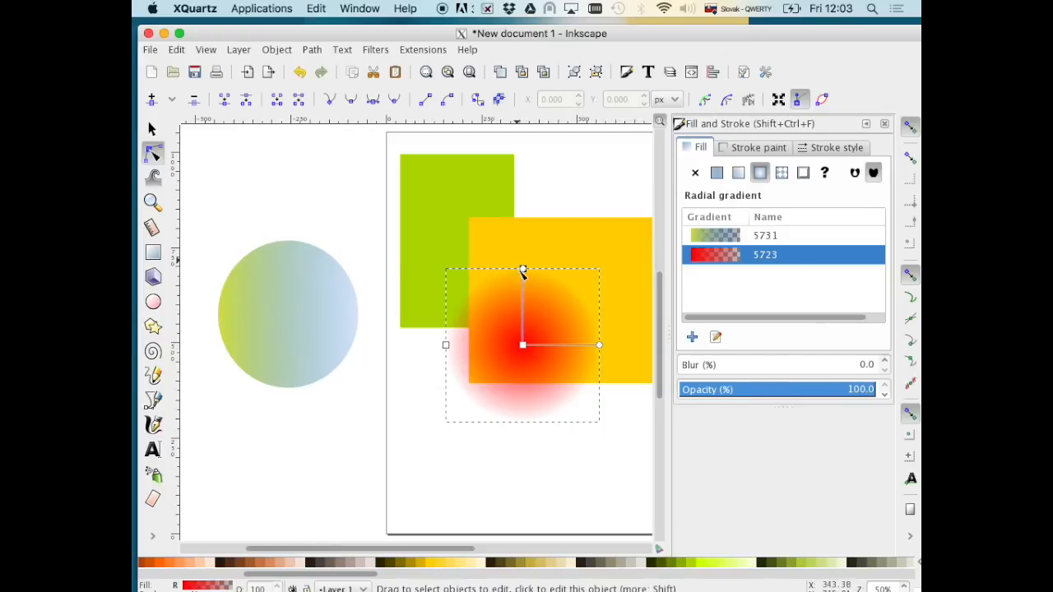
mouse_move(523, 268)
left_mouse_down()
mouse_move(498, 278)
mouse_move(481, 328)
mouse_move(459, 311)
mouse_move(437, 262)
mouse_move(500, 305)
mouse_move(488, 245)
left_mouse_up()
mouse_move(597, 323)
left_mouse_down()
mouse_move(640, 311)
mouse_move(581, 337)
mouse_move(609, 322)
left_mouse_up()
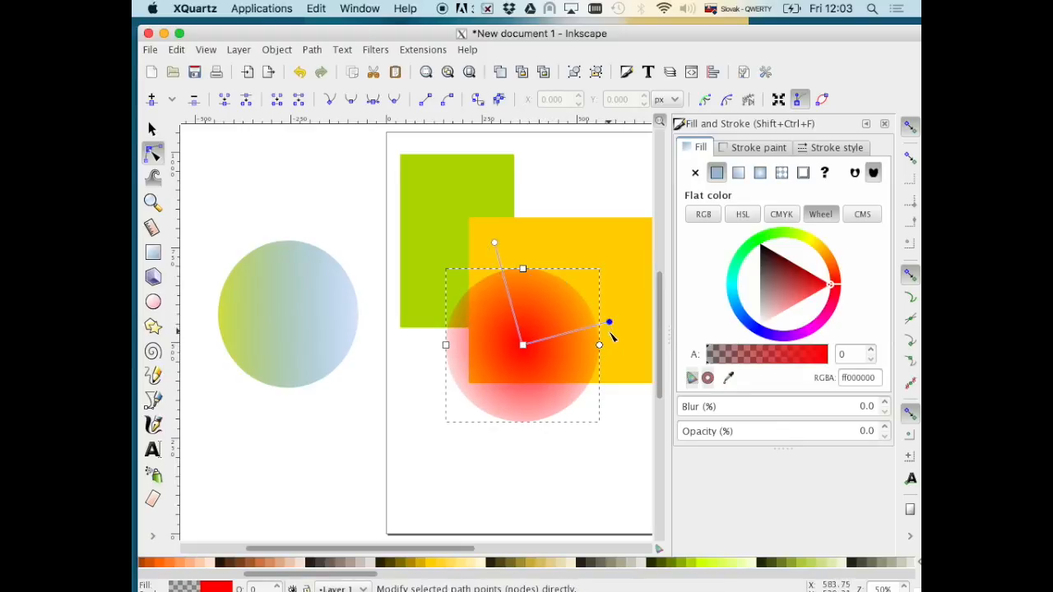
Recolour the circle's radial gradient with dark red 753a3a00 at the outer stop and bright yellow at the centre.
left_click(794, 288)
left_click_drag(792, 290, 777, 272)
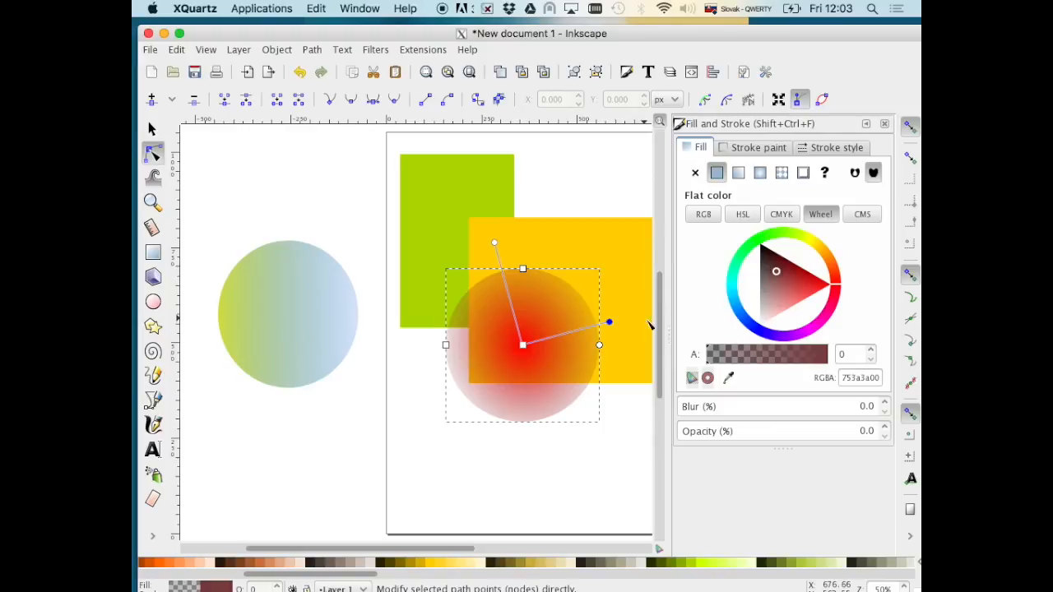
left_click(522, 344)
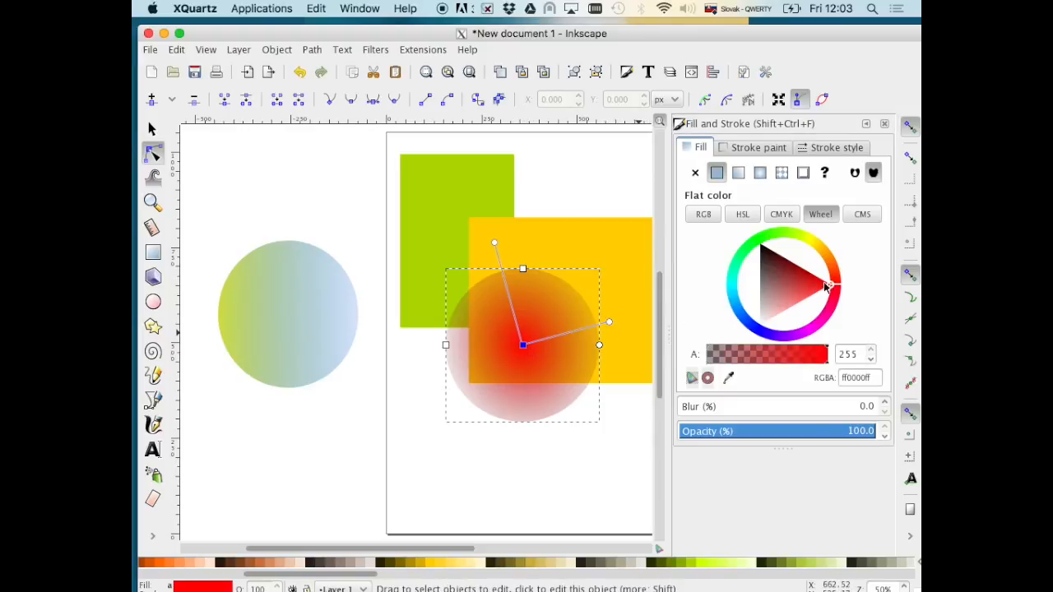
left_click(815, 287)
left_click(812, 242)
left_click_drag(783, 275, 805, 247)
key("Escape")
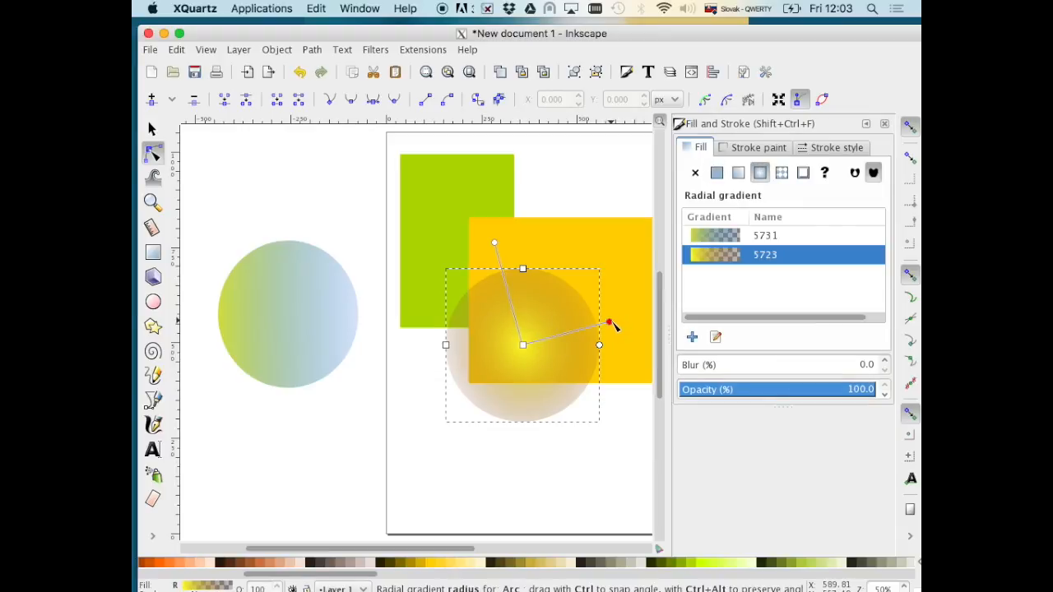
left_click(609, 322)
left_click(522, 345)
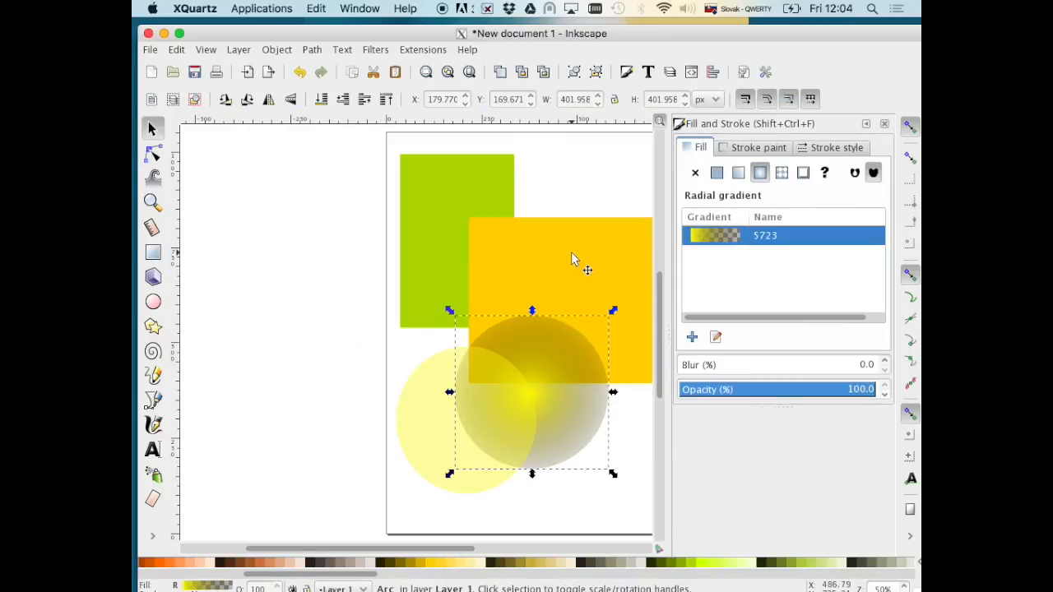
Move the orange rectangle slightly up and to the left, and try raising its stroke width while it has no stroke paint.
left_click(571, 260)
left_click_drag(587, 254, 571, 235)
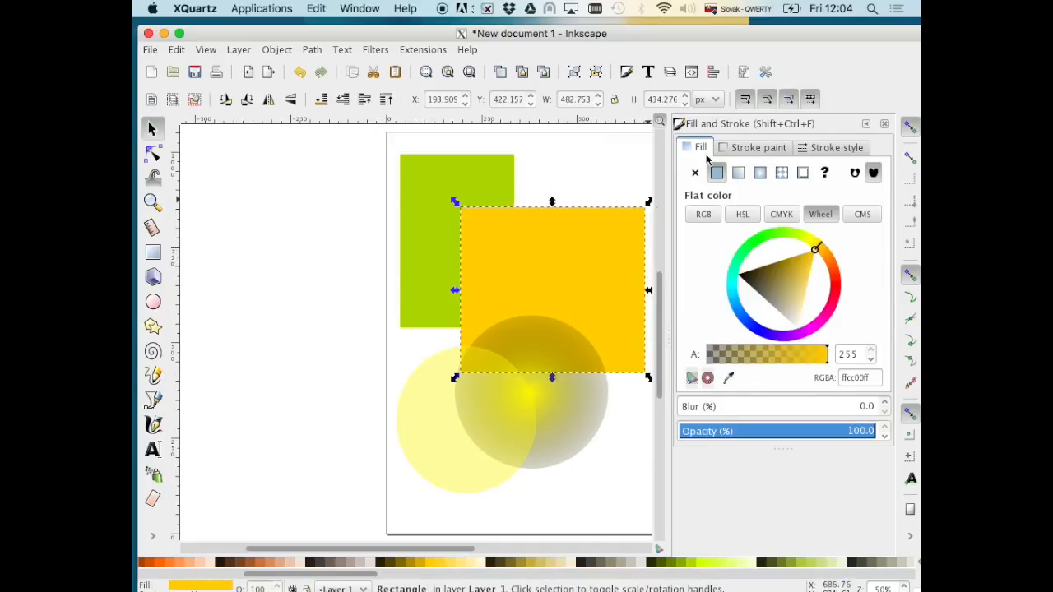
left_click(758, 147)
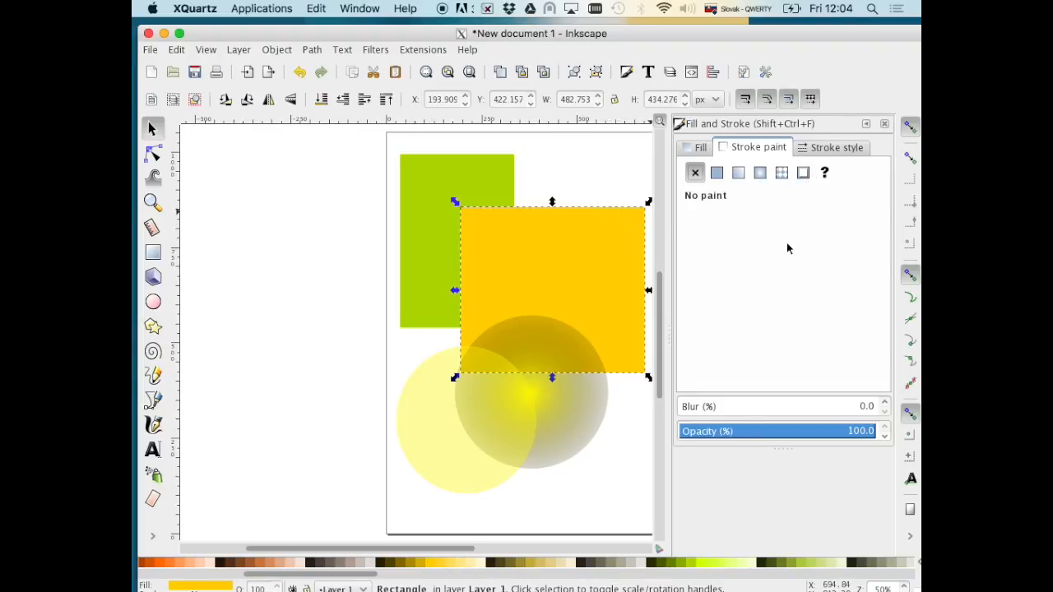
left_click(838, 149)
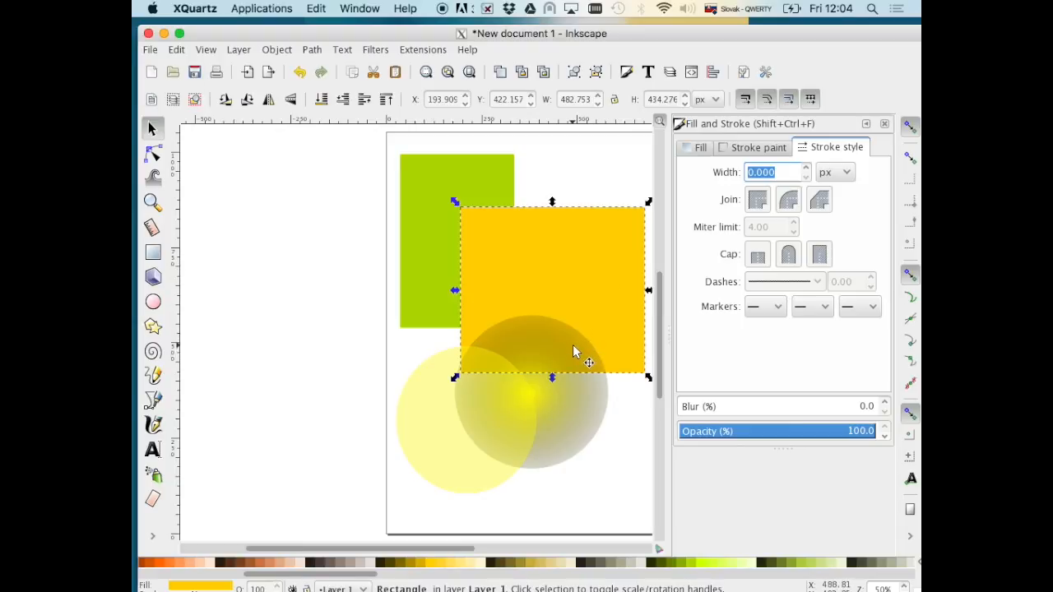
left_click(808, 170)
left_click_drag(780, 173, 740, 167)
Give the orange rectangle a flat dark red 7f2525ff stroke and set its width to 12 px.
left_click(758, 149)
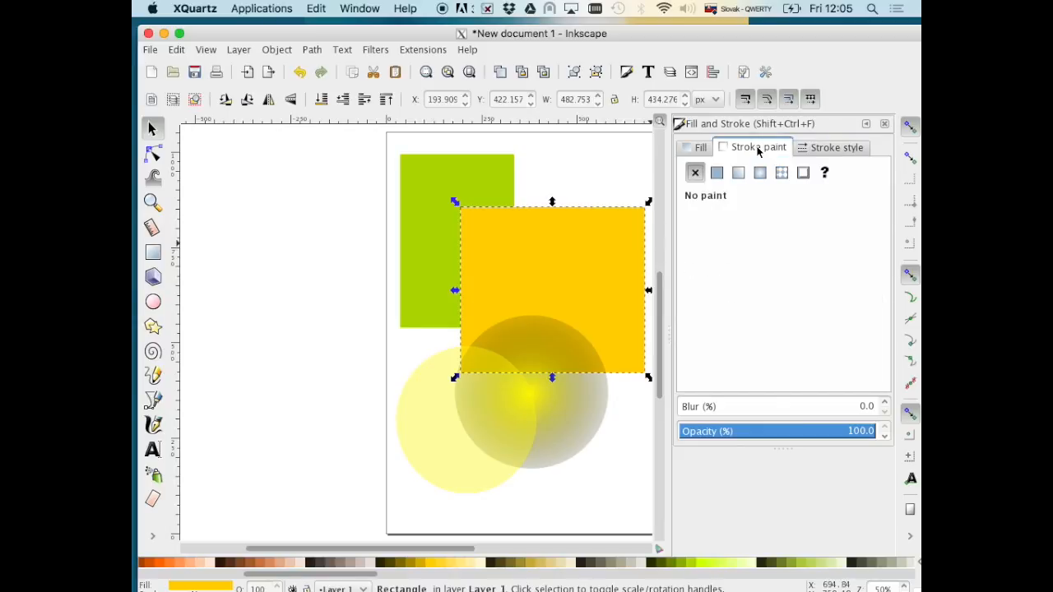
left_click(717, 172)
left_click(790, 261)
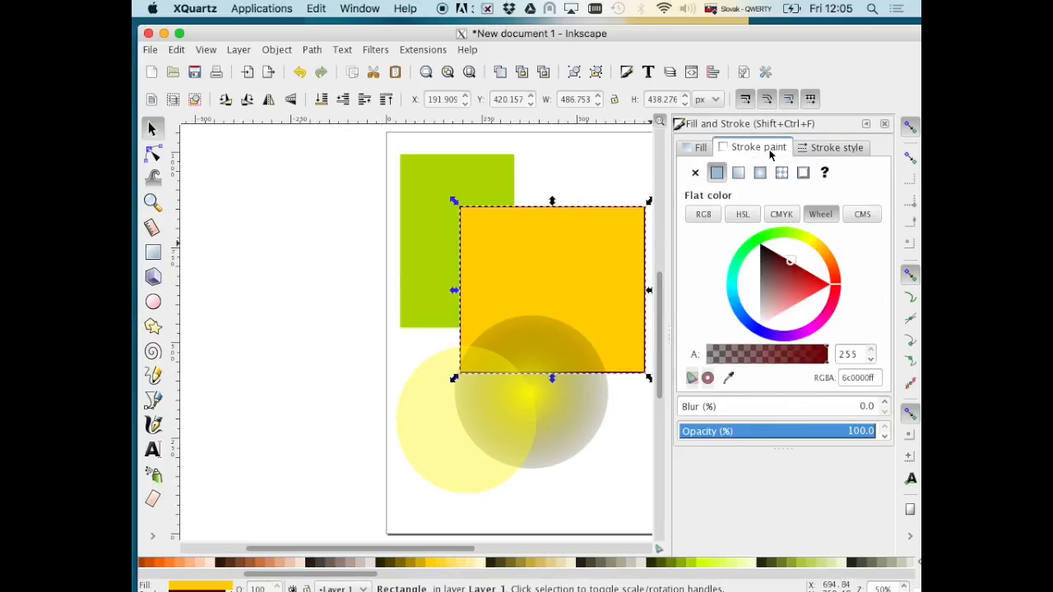
left_click_drag(793, 290, 812, 287)
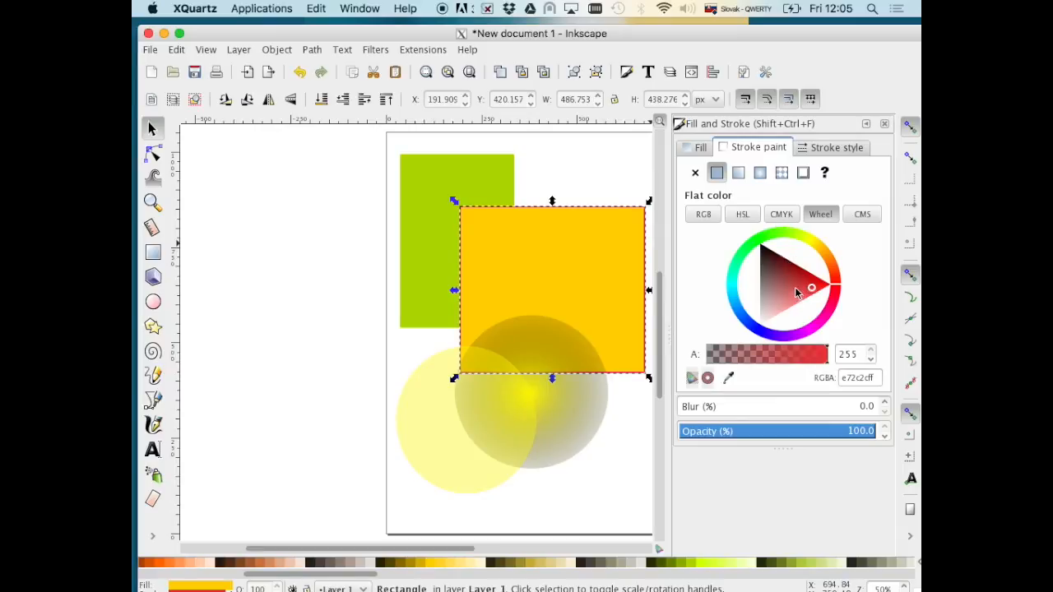
left_click(813, 148)
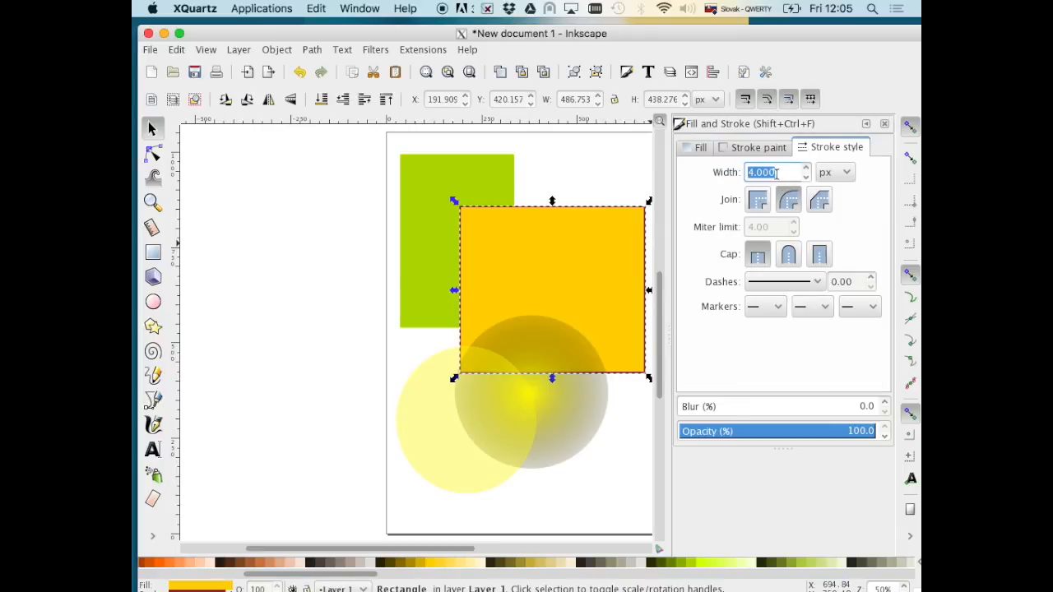
type("12")
key("Return")
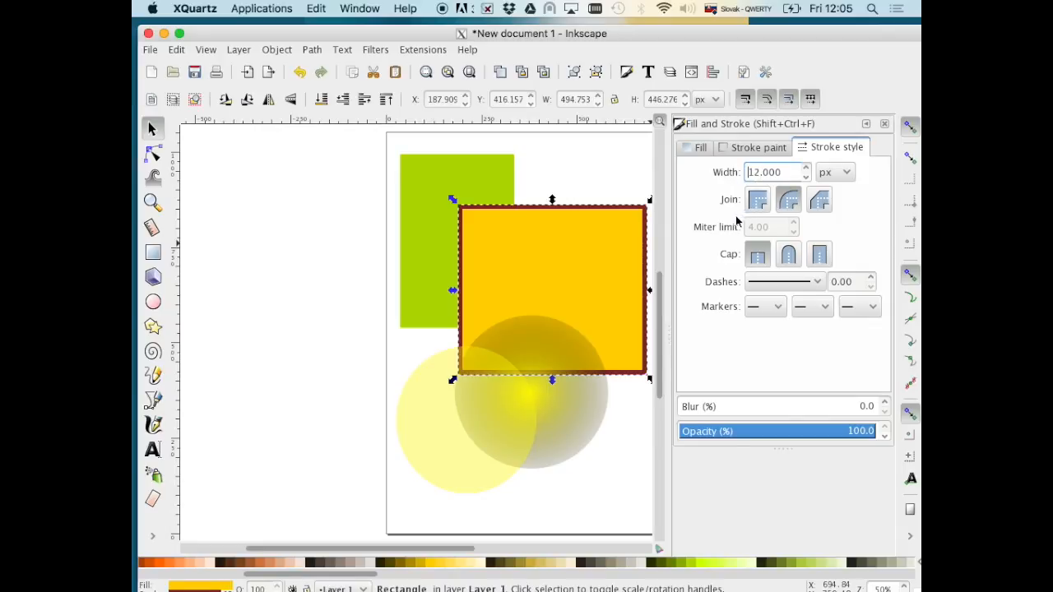
Remove the orange rectangle's stroke paint, then reapply a flat stroke in red c00000ff.
left_click(755, 147)
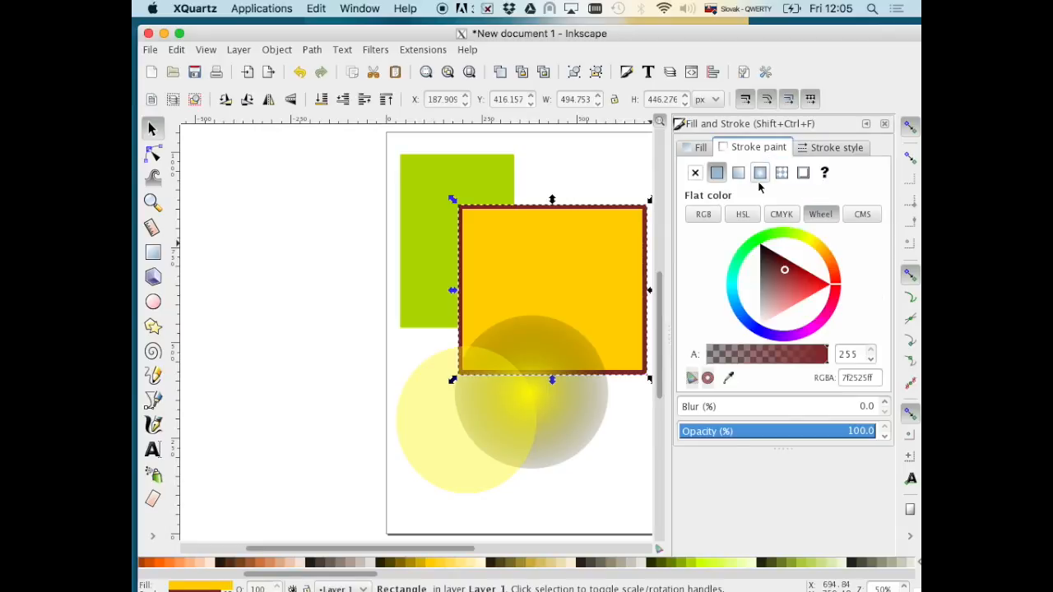
left_click(694, 176)
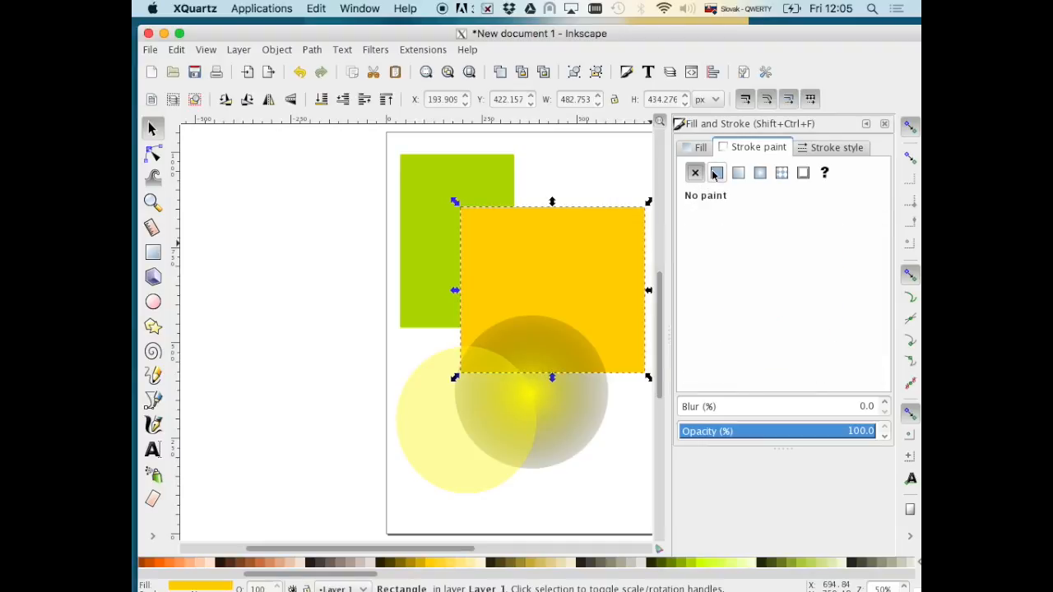
left_click(716, 174)
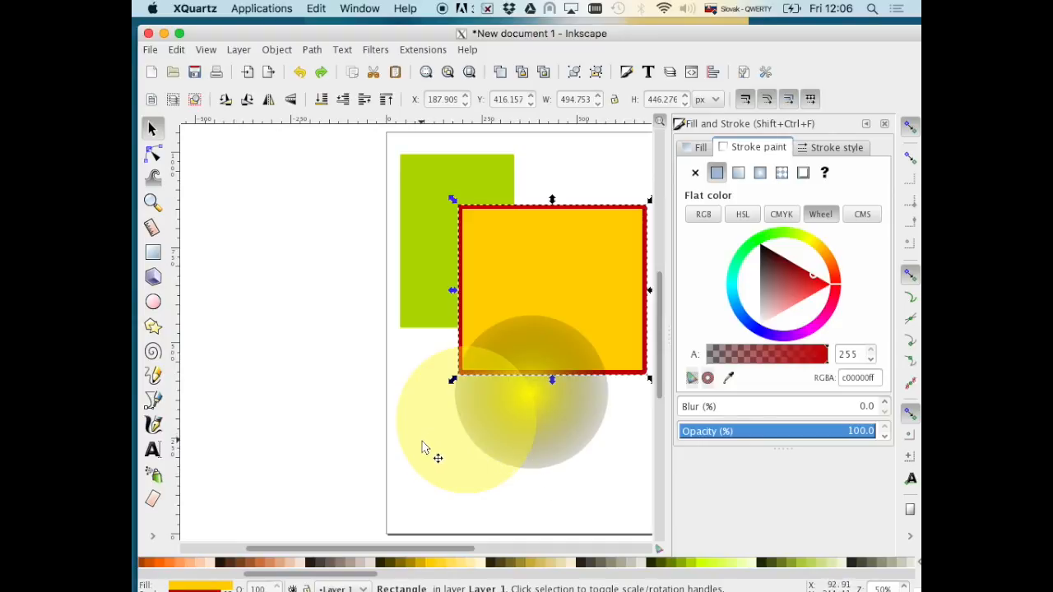
Try picking the orange rectangle's stroke colour from the pale yellow circle, undo it, and try a pattern stroke paint.
left_click(730, 382)
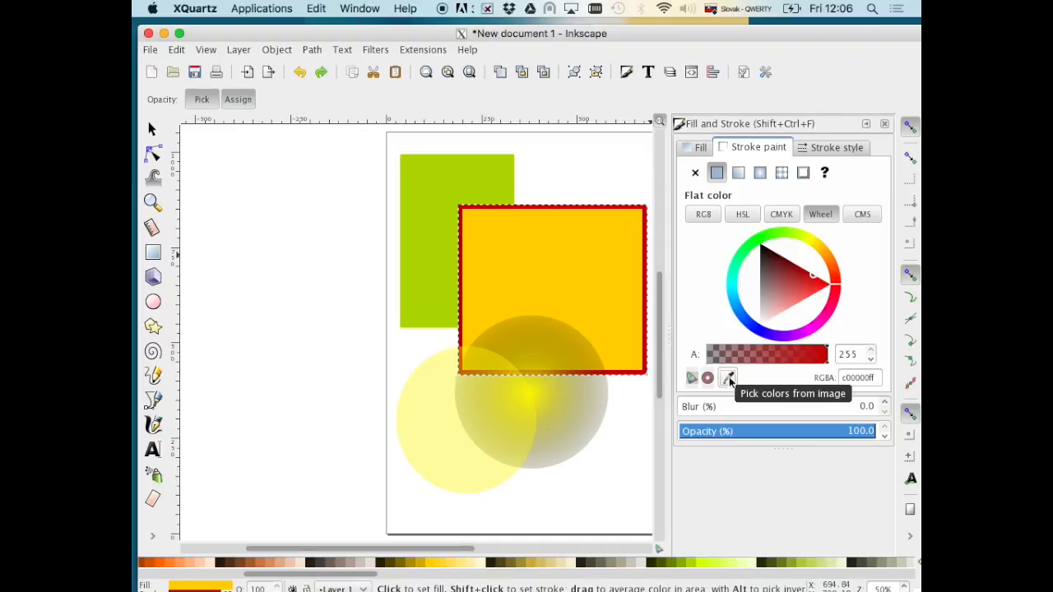
left_click(444, 420, "shift")
key("s")
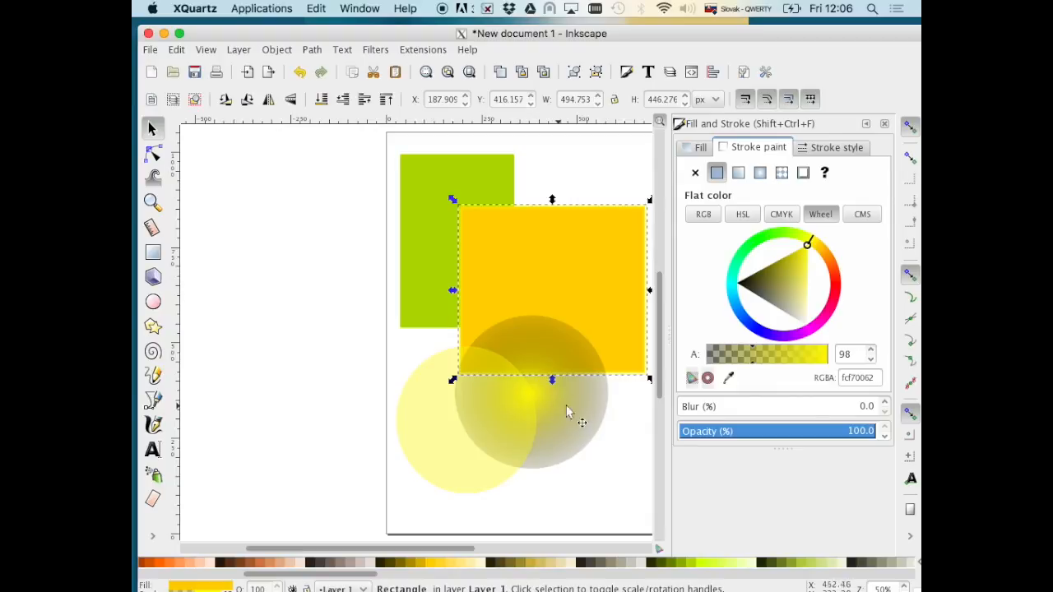
key("ctrl+z")
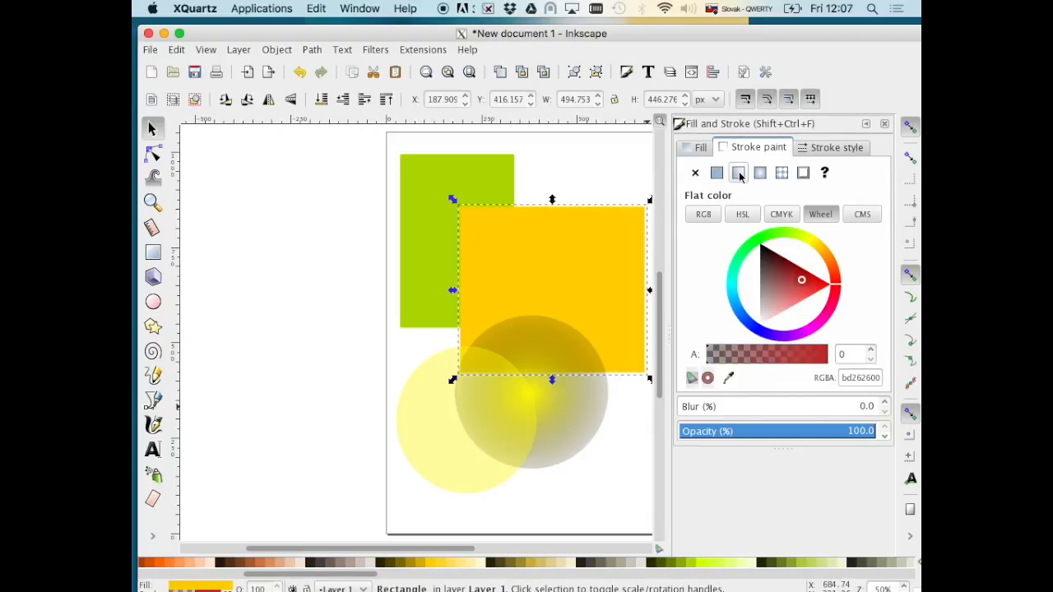
left_click(782, 174)
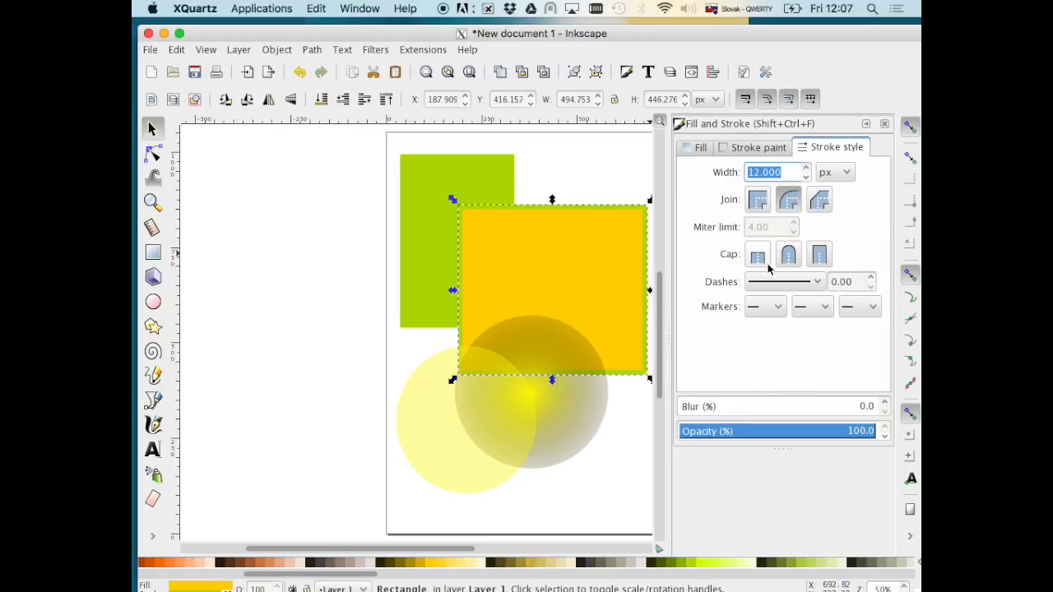
Set the orange rectangle's green stroke to a 34 px width with butt caps and bevel joins.
left_click(768, 260)
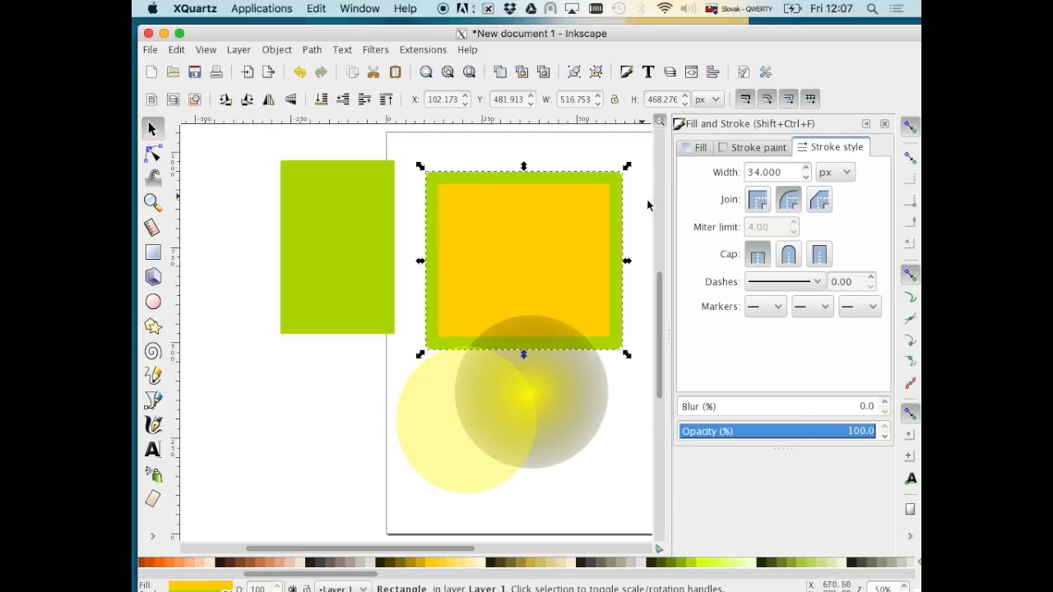
left_click(637, 297)
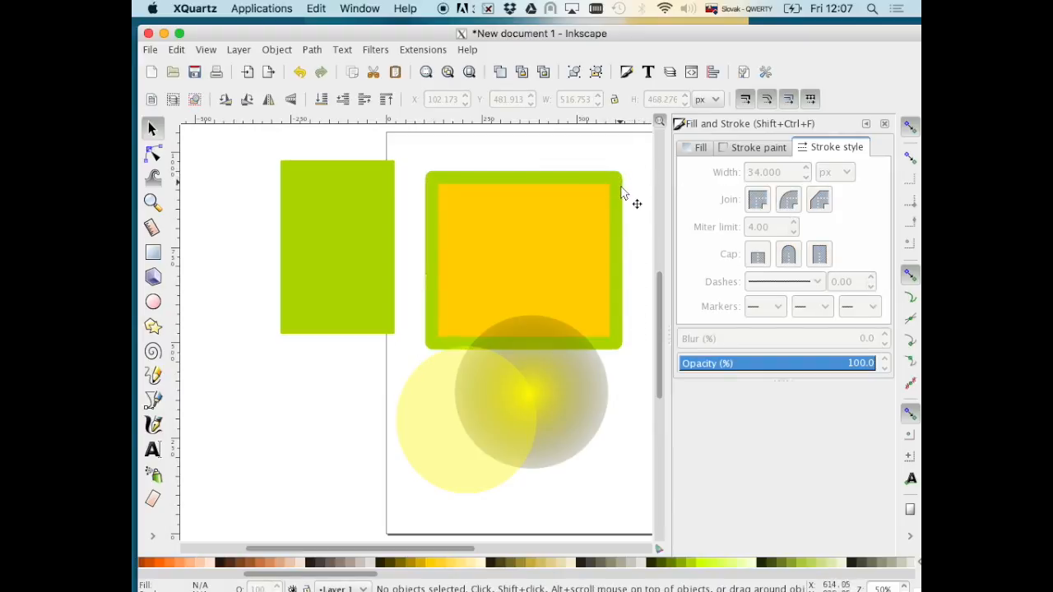
left_click(619, 179)
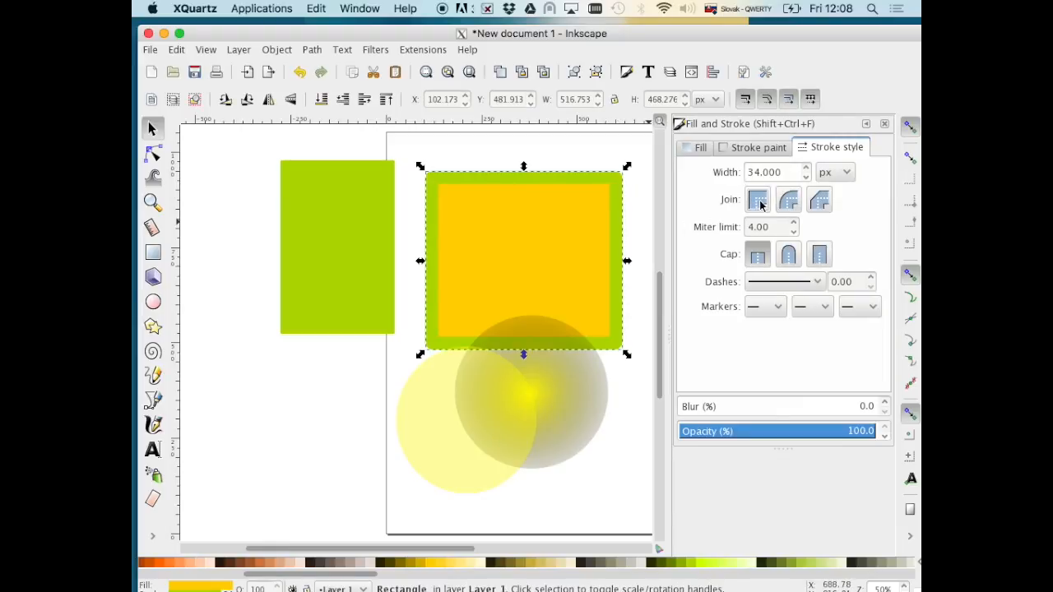
left_click(820, 202)
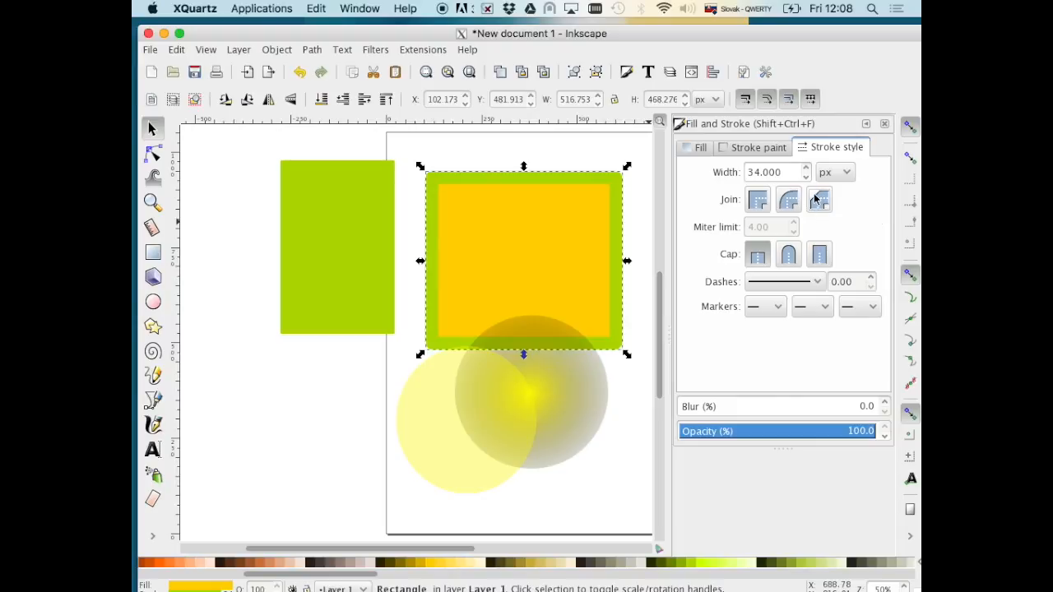
Try several dotted and dashed line patterns on the orange rectangle's green stroke.
left_click(819, 282)
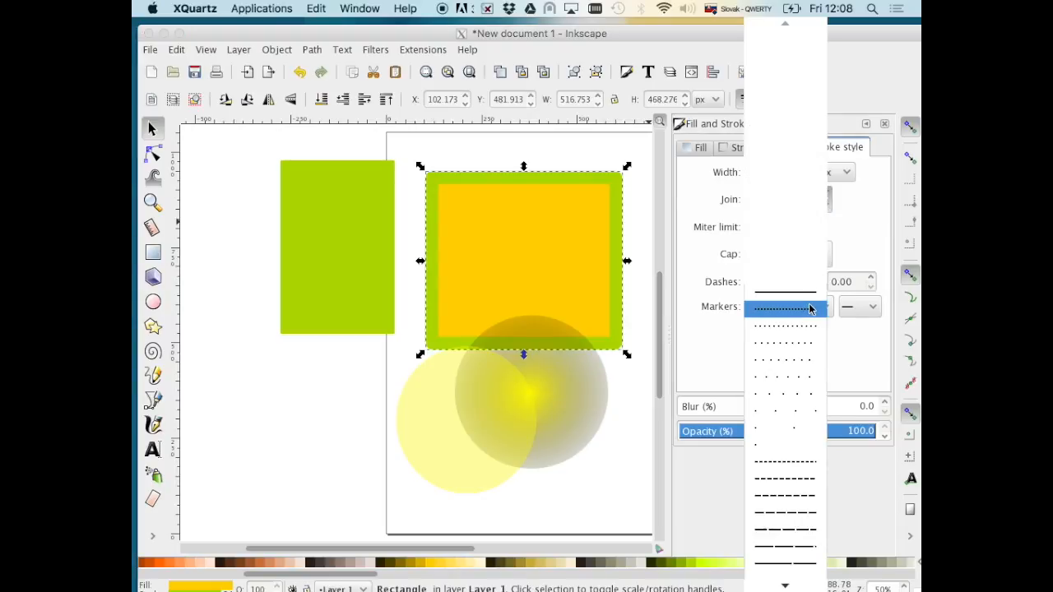
left_click(807, 309)
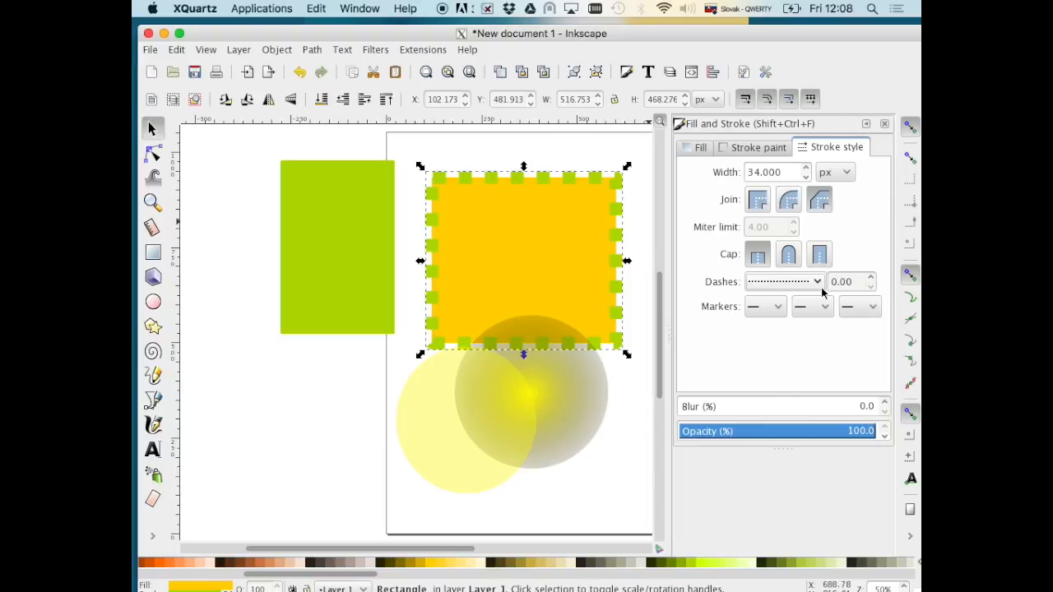
left_click(819, 282)
left_click(799, 376)
left_click(786, 281)
left_click(798, 415)
left_click(815, 283)
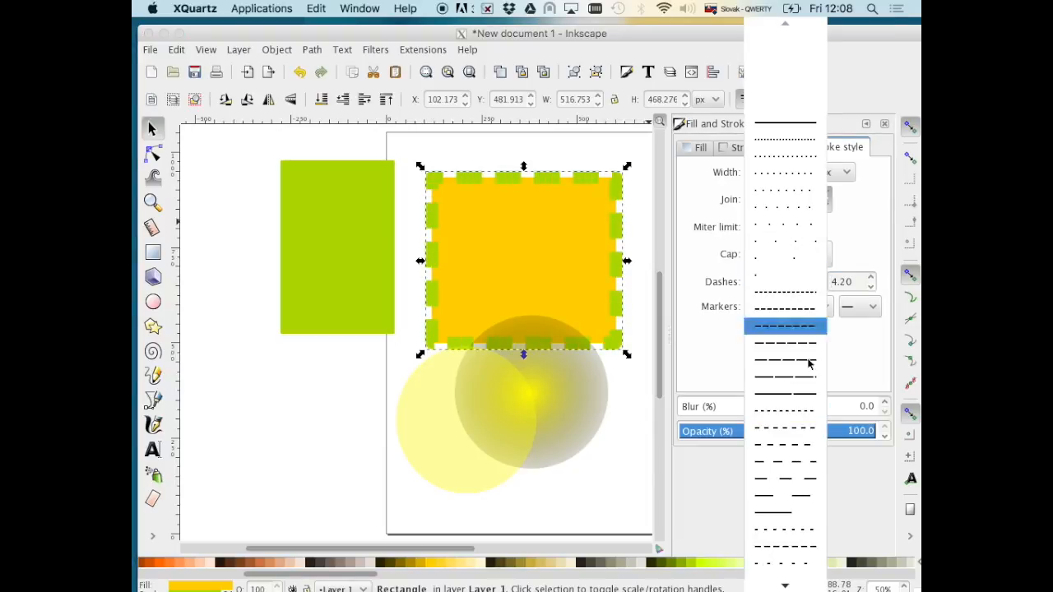
left_click(796, 520)
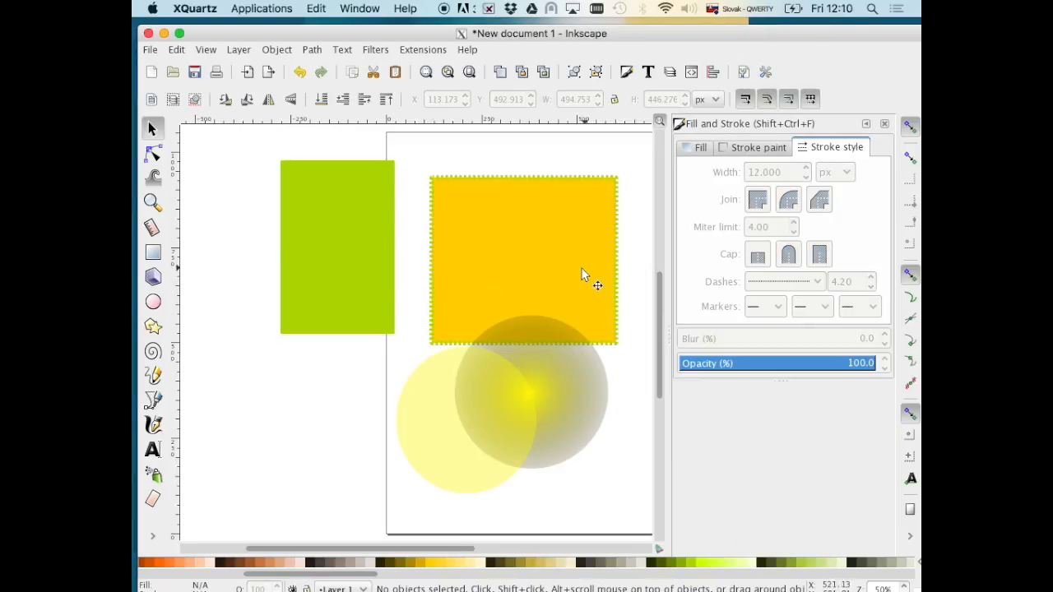
Move the pale yellow circle off the page so it overlaps the green rectangle's left part, and select both shapes.
left_click(581, 270)
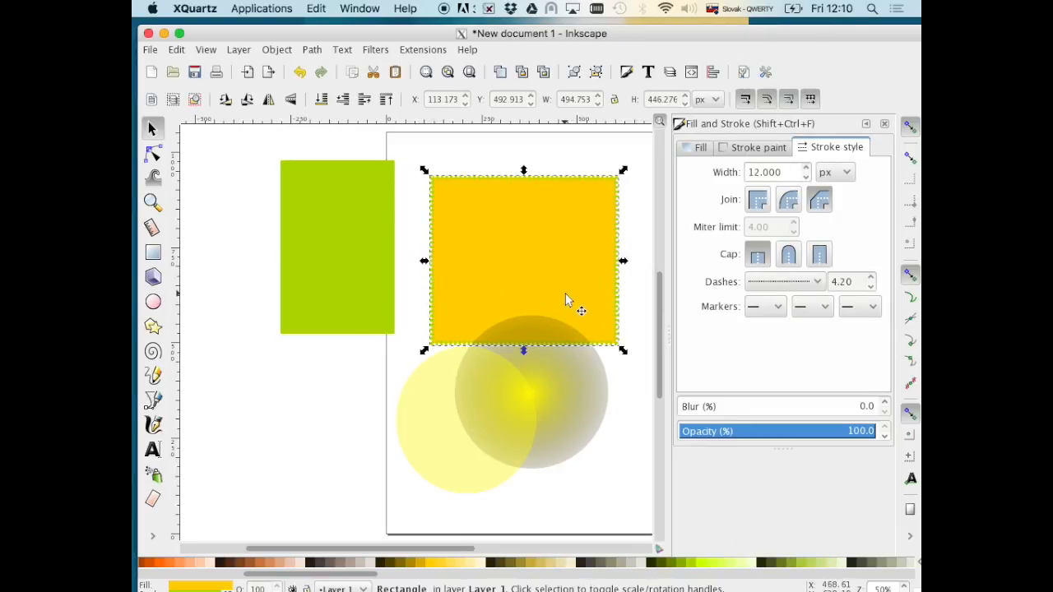
left_click(309, 408)
mouse_move(418, 416)
left_mouse_down()
mouse_move(242, 433)
mouse_move(242, 414)
left_mouse_up()
key("Escape")
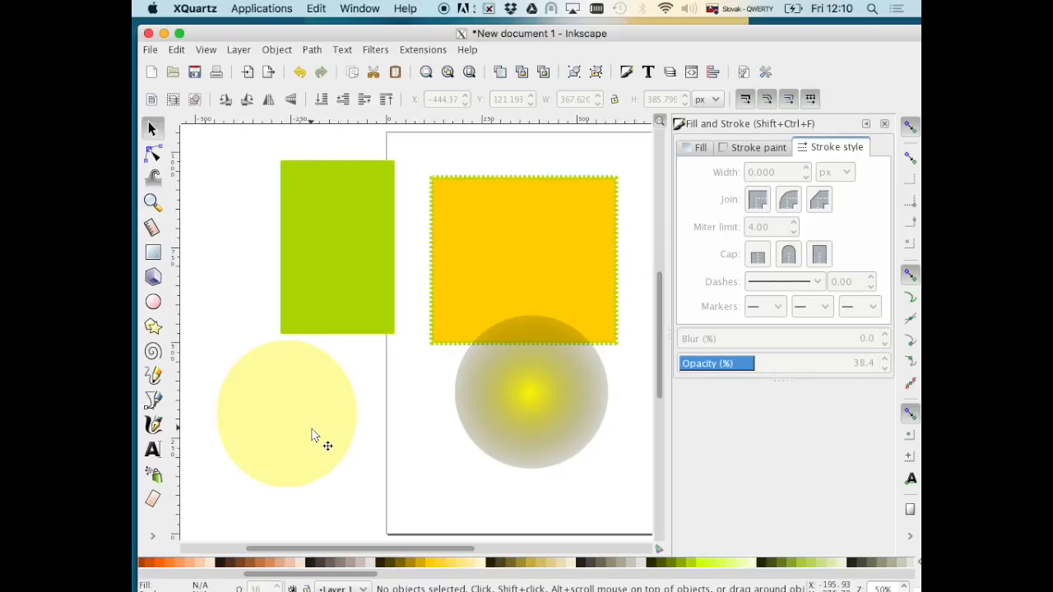
left_click_drag(306, 461, 307, 305)
left_click(388, 299)
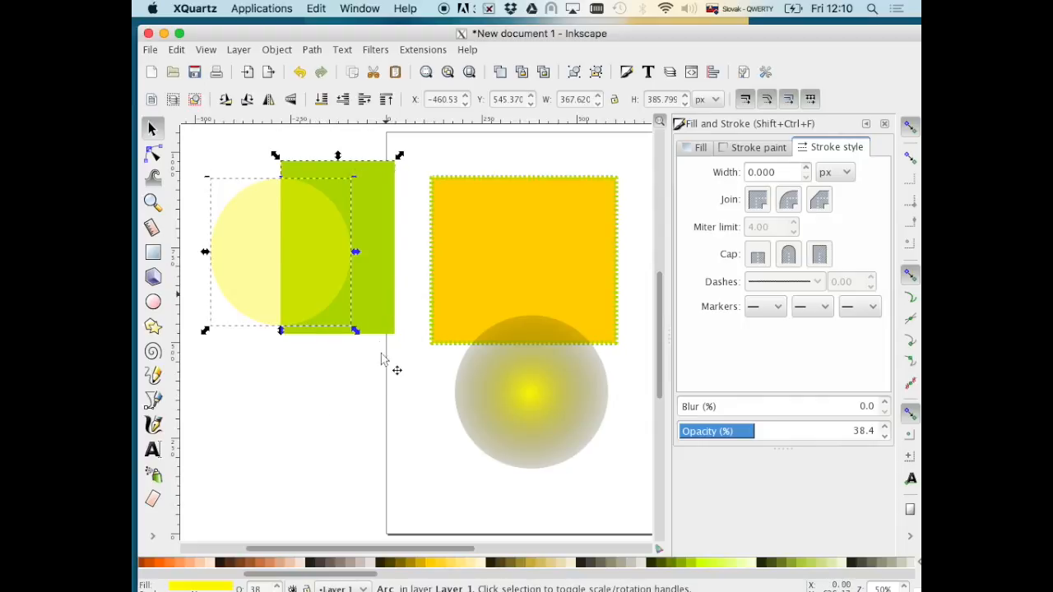
Bring the green rectangle in front of the pale yellow circle and nudge it slightly downward.
left_click(386, 98)
left_click_drag(329, 305, 310, 301)
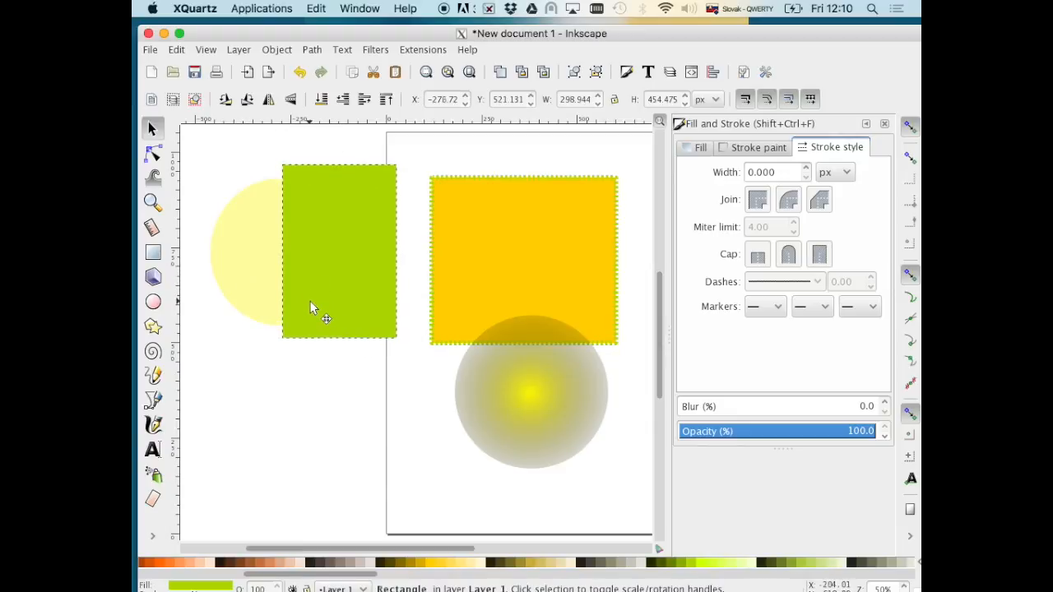
left_click(302, 402)
Duplicate the pale yellow circle and move the copy straight down into the empty area below the green rectangle.
left_click(258, 312)
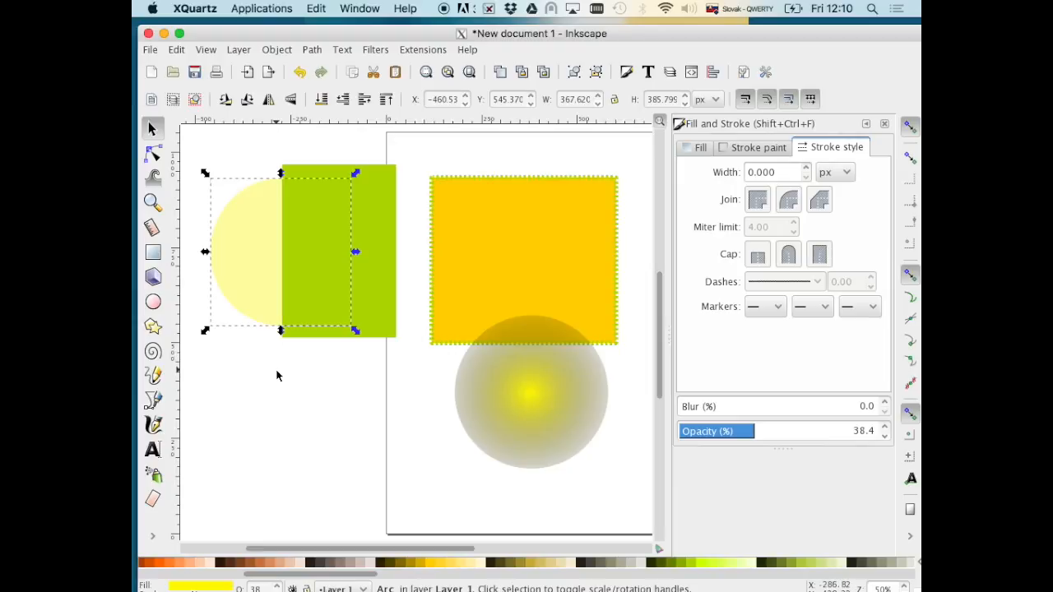
key("ctrl+d")
left_click_drag(271, 308, 276, 496)
left_click_drag(277, 516, 274, 514)
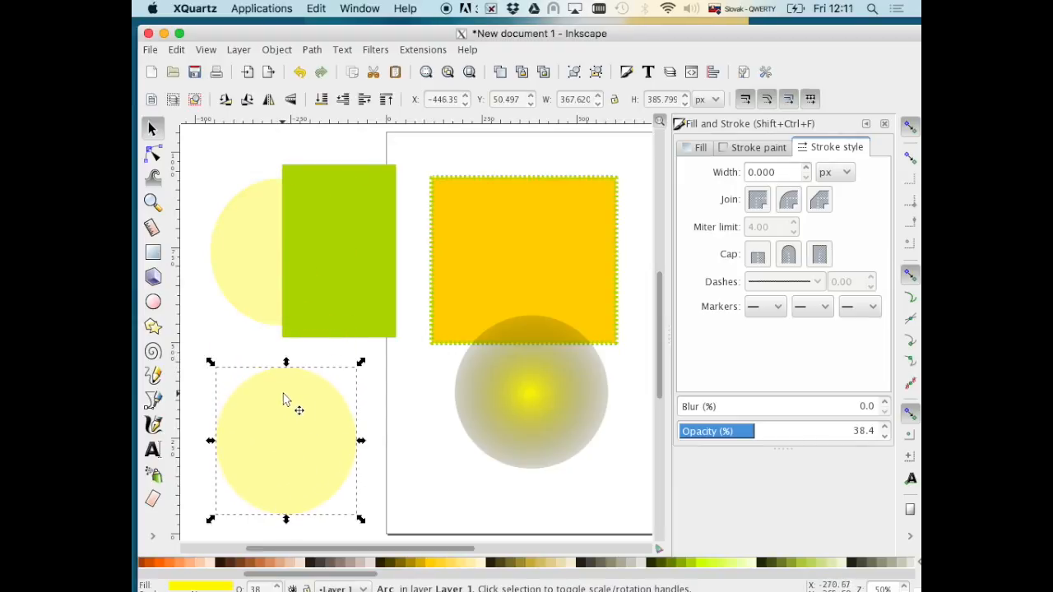
Try selecting the green rectangle and the circle behind it together with a selection box.
left_click(326, 205)
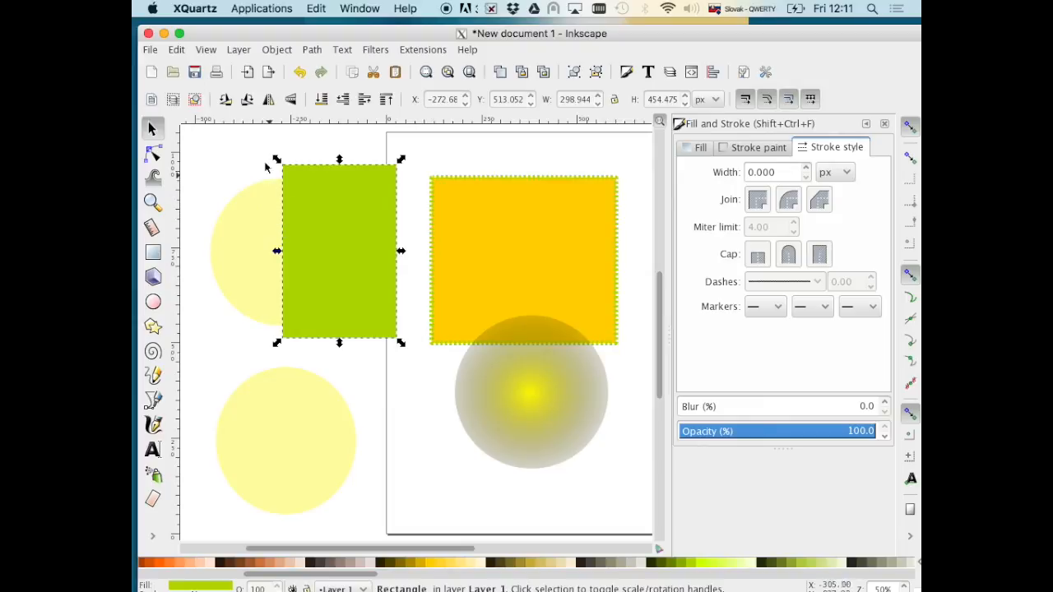
left_click(197, 153)
left_click_drag(306, 255, 417, 356)
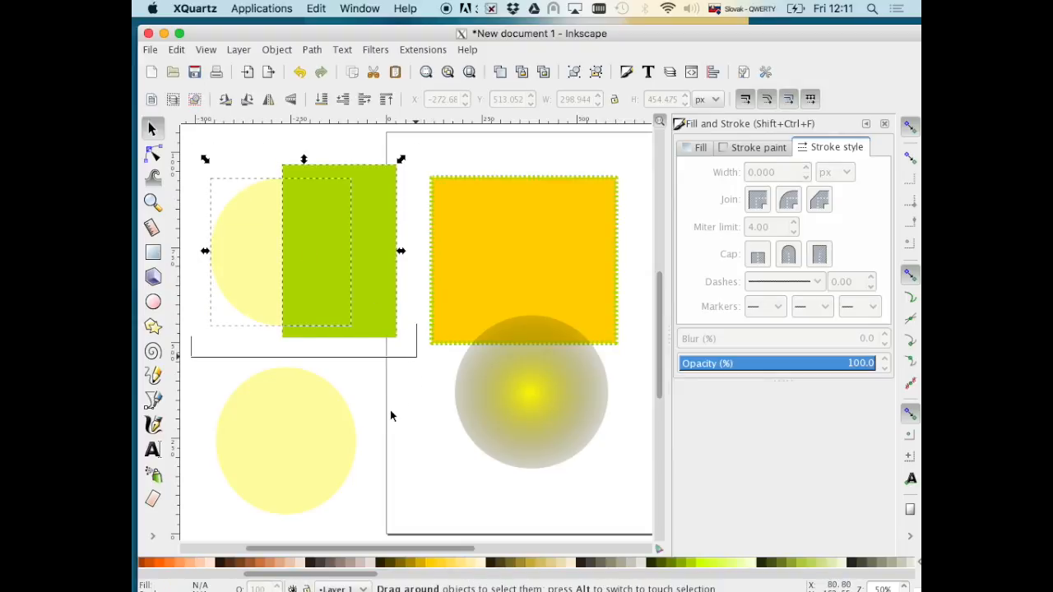
left_click(368, 148)
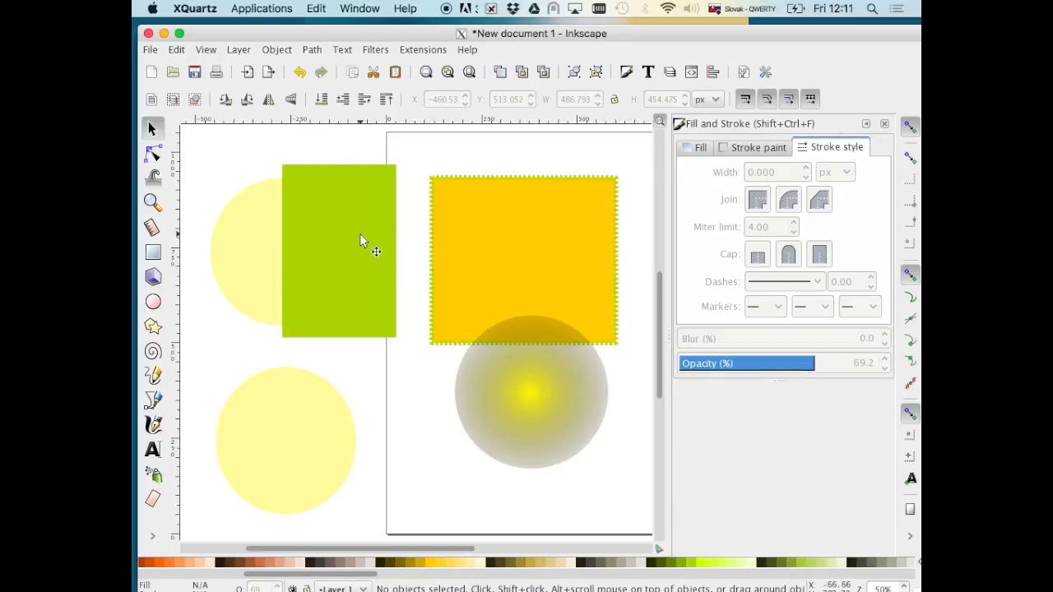
Select the green rectangle and the pale yellow circle behind it, and subtract the rectangle from the circle with Difference.
left_click(361, 241)
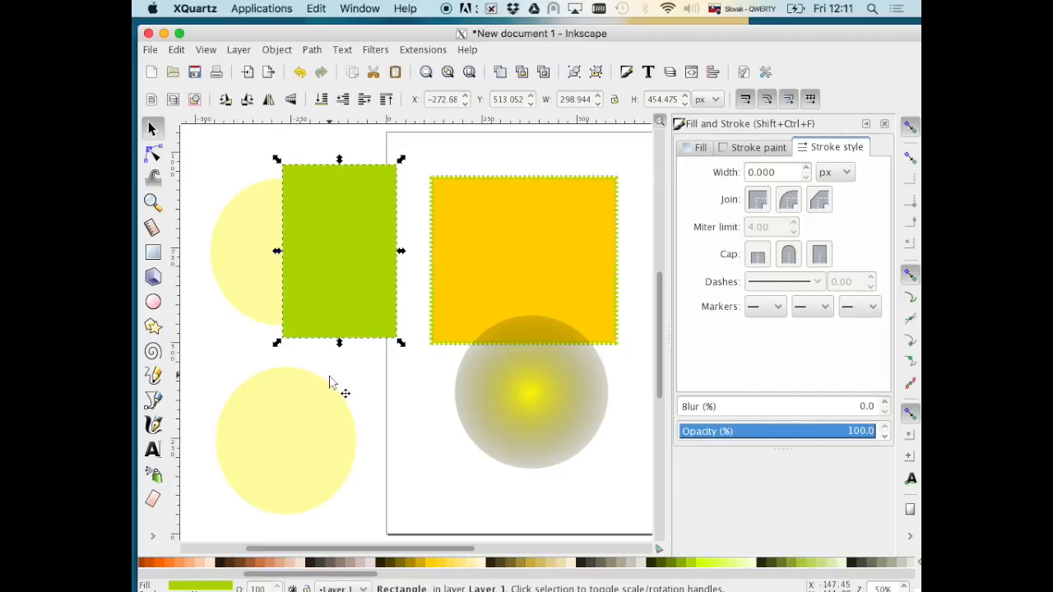
left_click(261, 277, "shift")
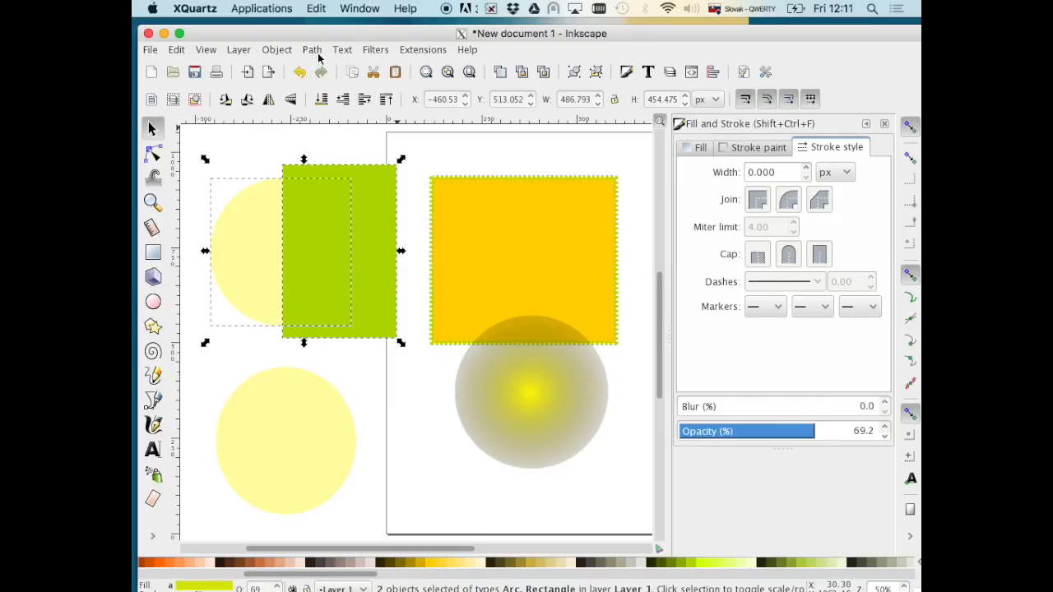
left_click_drag(335, 39, 338, 28)
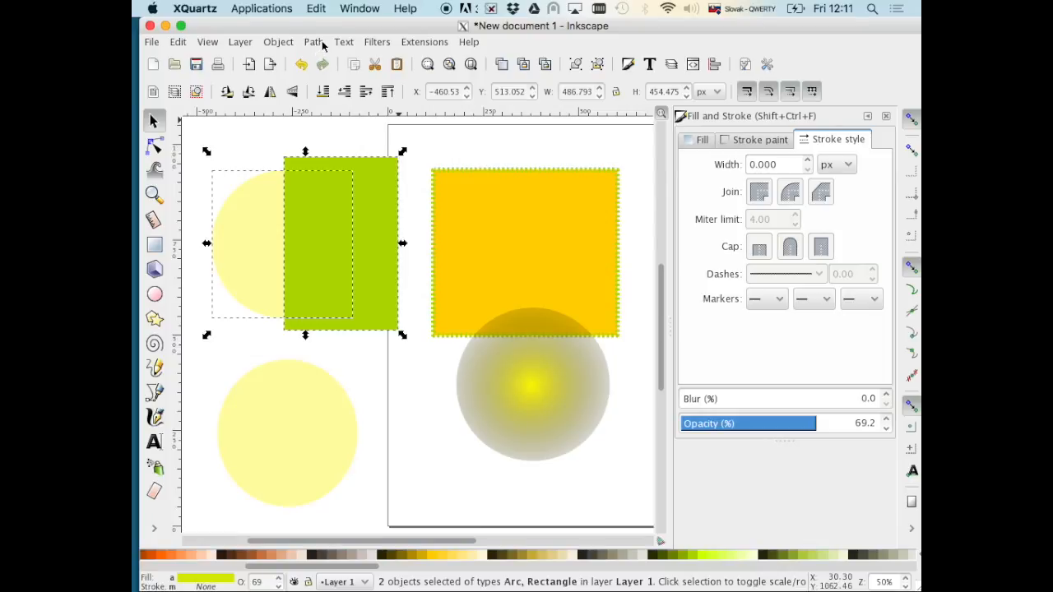
left_click(314, 42)
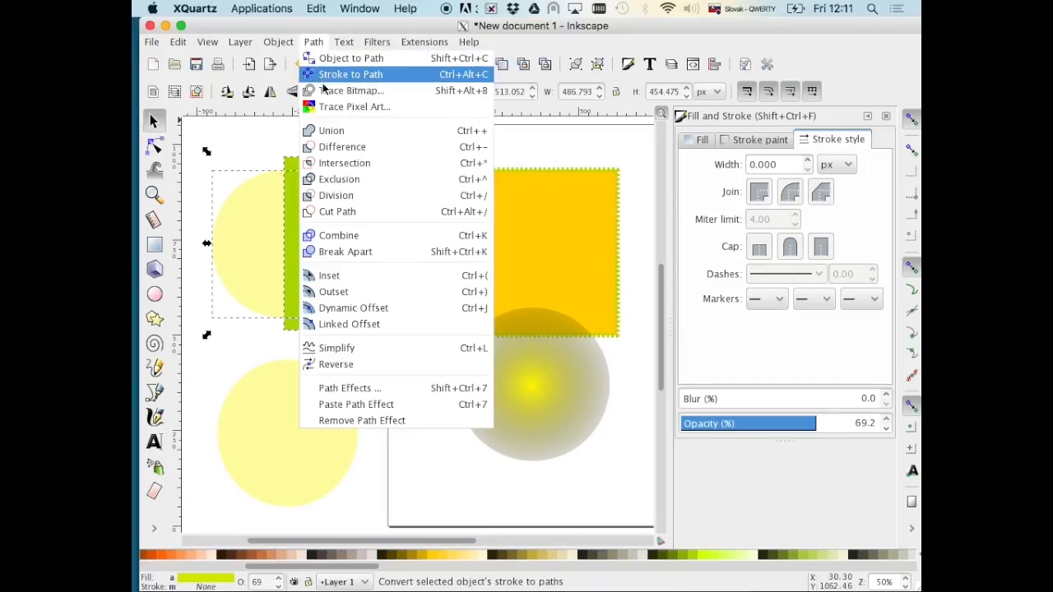
left_click(339, 148)
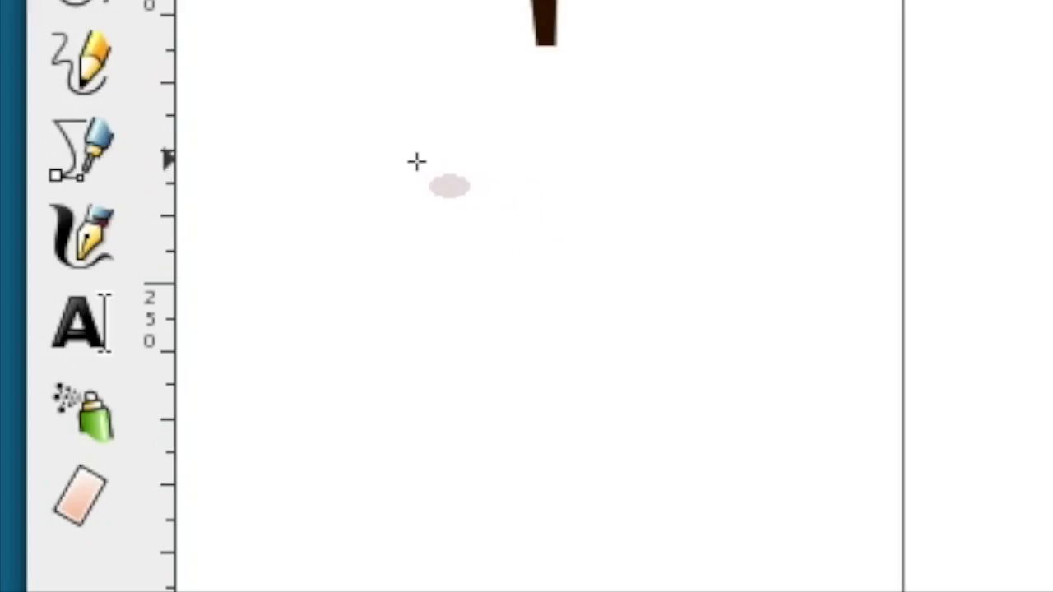
Draw a pale greyish-pink circle in the empty area below the stem and move its arc handle to open it.
mouse_move(426, 152)
left_mouse_down()
mouse_move(660, 420)
mouse_move(763, 500)
left_mouse_up()
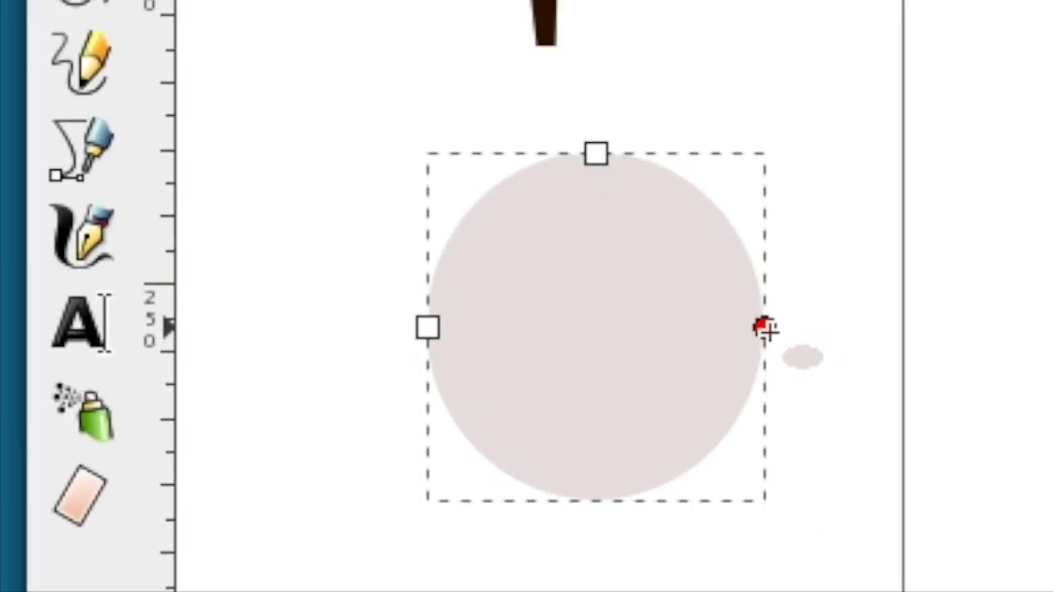
left_click_drag(764, 328, 867, 214)
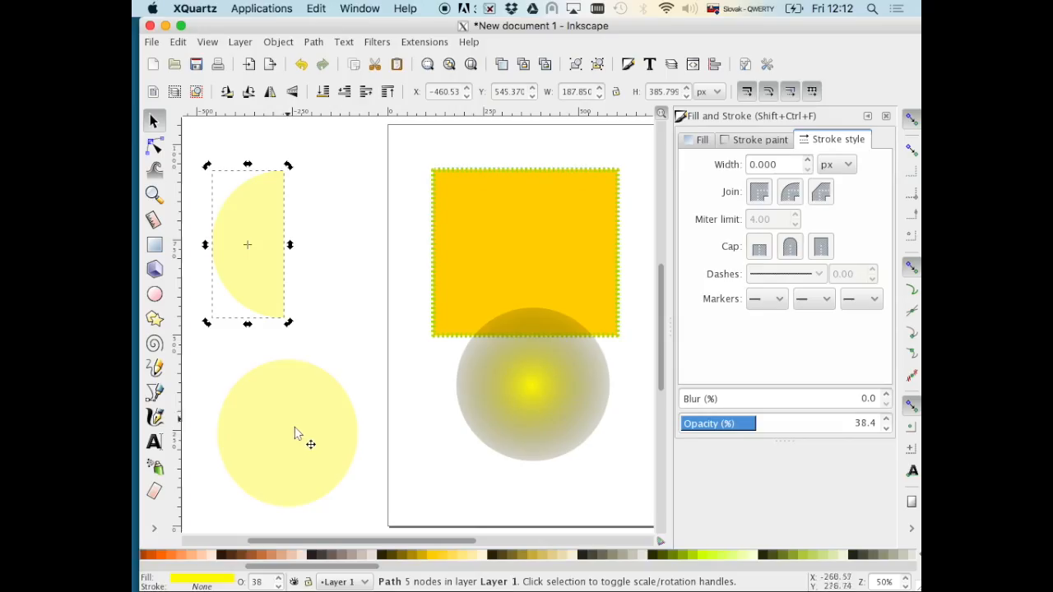
Fill the full pale yellow circle with dark orange and set its opacity to 100%.
left_click(301, 435)
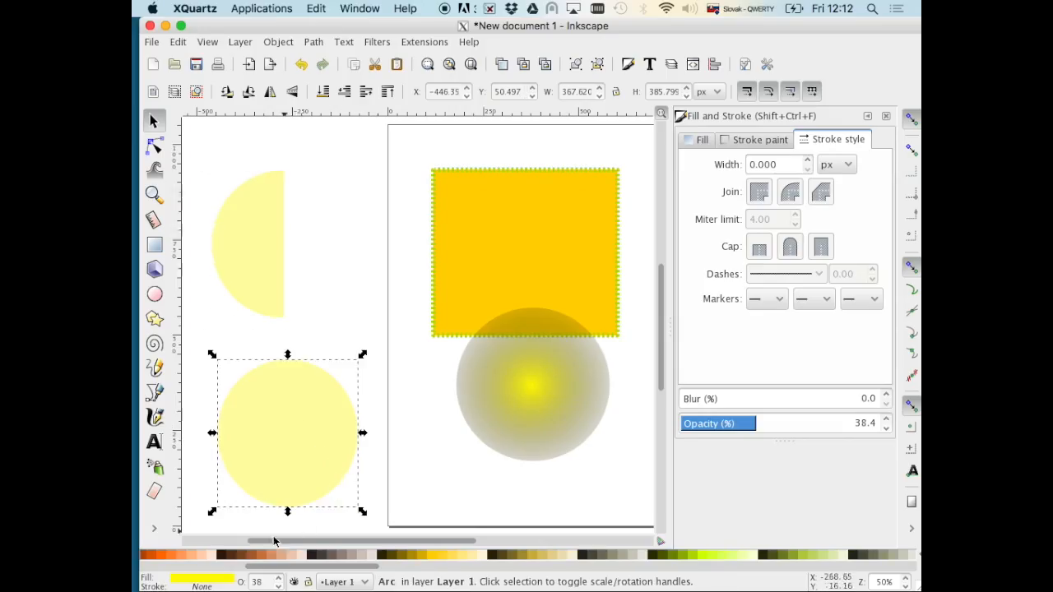
left_click(152, 557)
left_click_drag(762, 420, 899, 440)
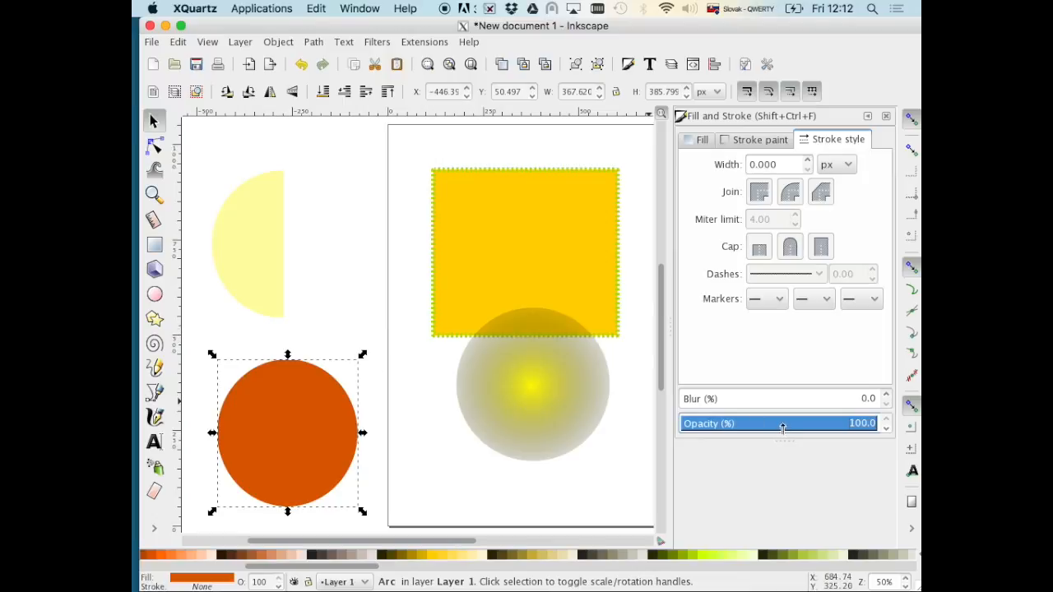
Place the half circle in front of the orange circle's left half and scale it slightly to fit inside the edge.
left_click(321, 249)
left_click_drag(264, 262, 280, 392)
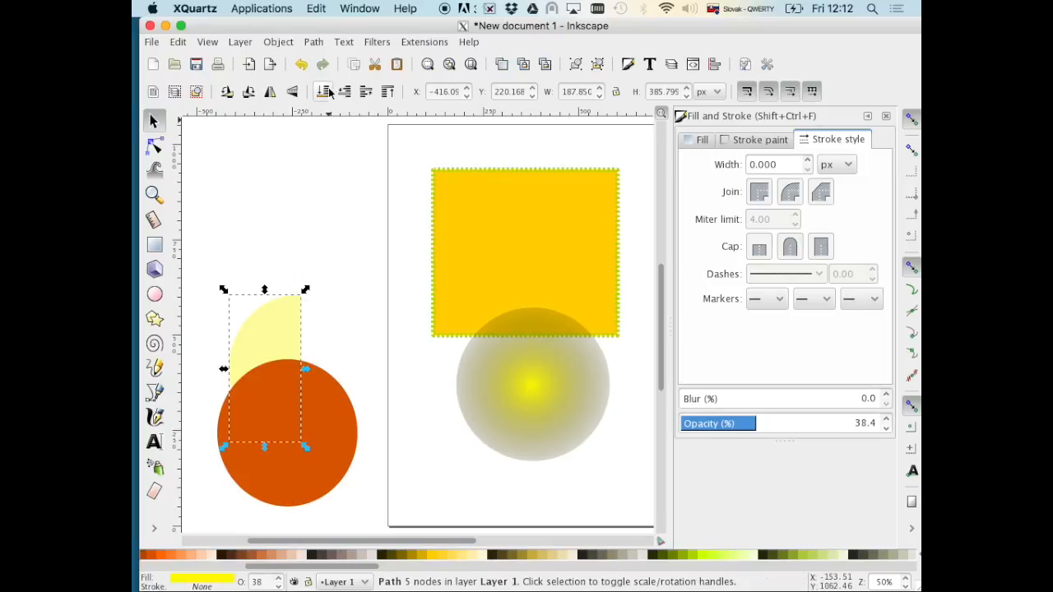
left_click(388, 91)
left_click_drag(292, 333, 284, 397)
left_click_drag(257, 355, 257, 360)
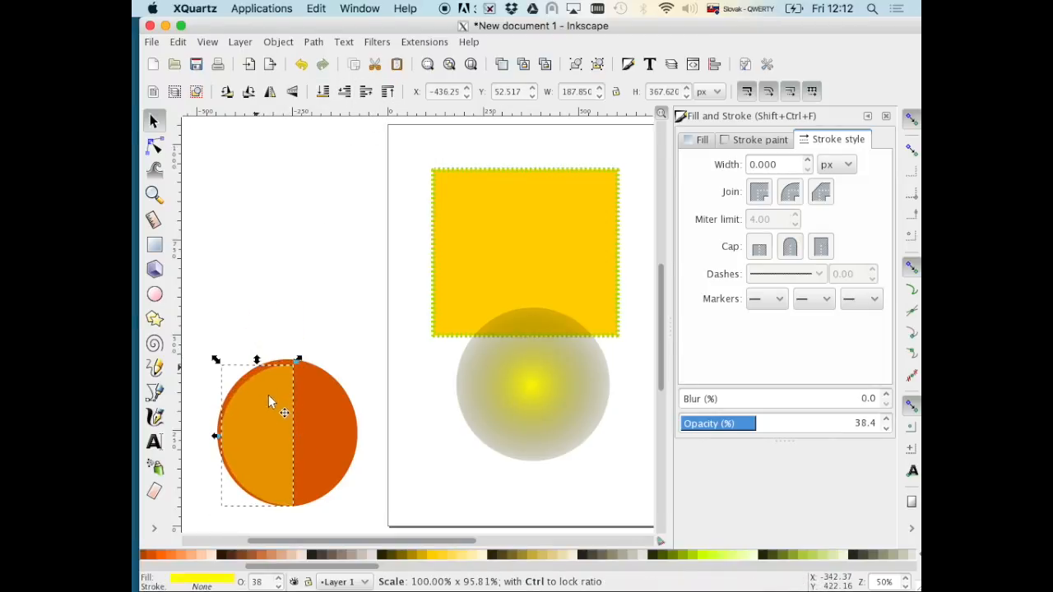
Recolour the half circle light grey and then pale pink, with 100% opacity, and deselect it.
left_click(644, 555)
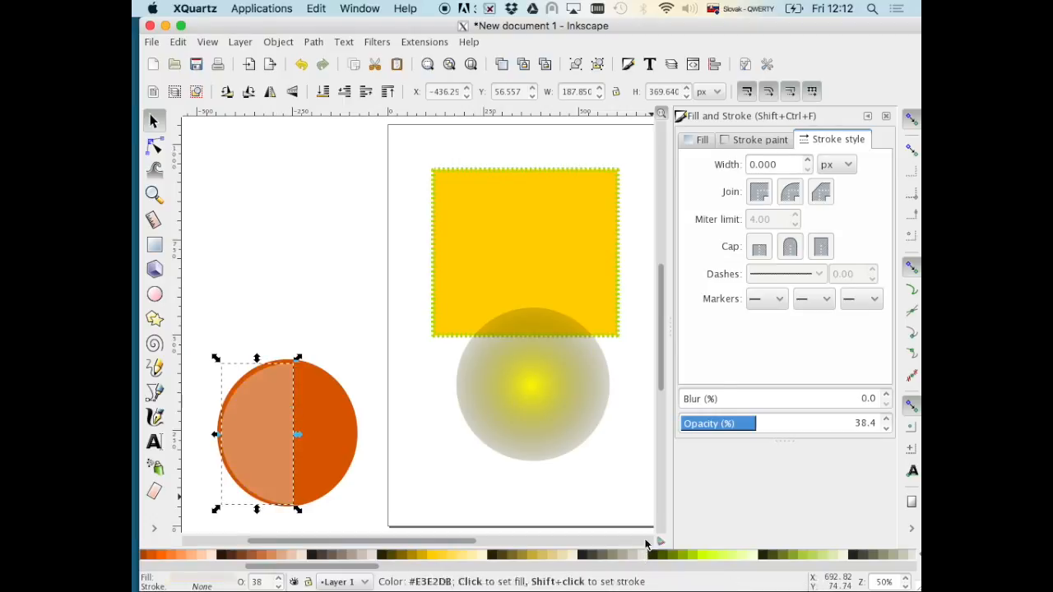
left_click(752, 426)
left_click_drag(803, 434, 887, 431)
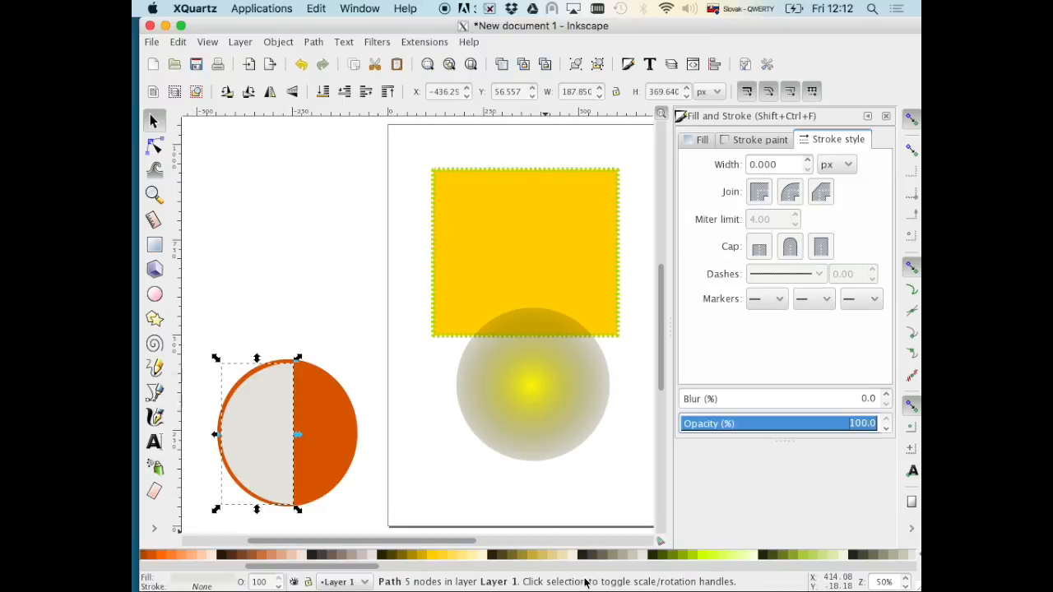
key("Escape")
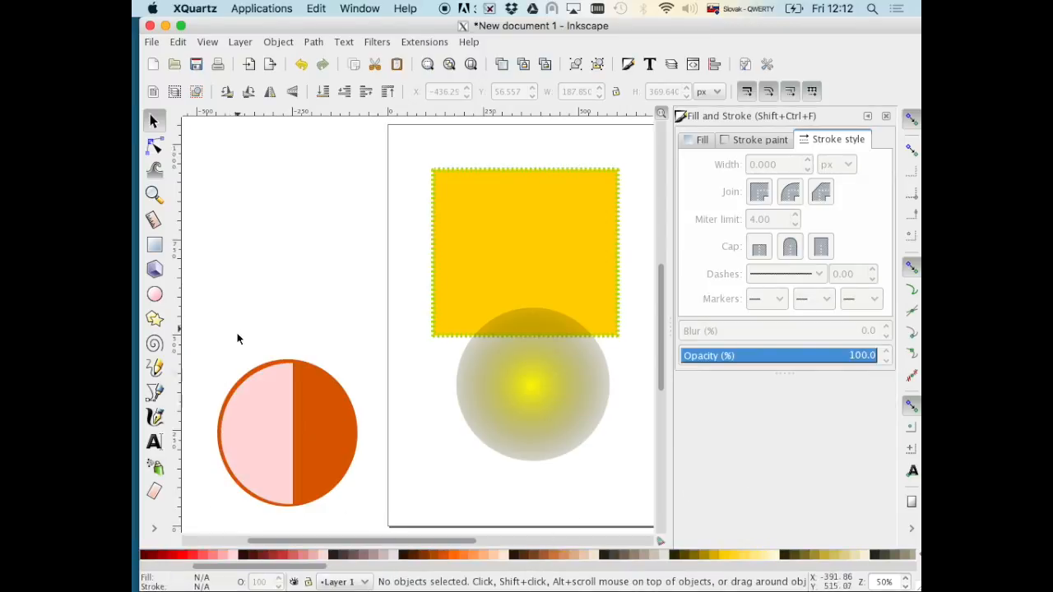
Draw a pale pink triangle above the orange circle and stretch it into a sliver about 63 px wide and 309 px high.
left_click(154, 319)
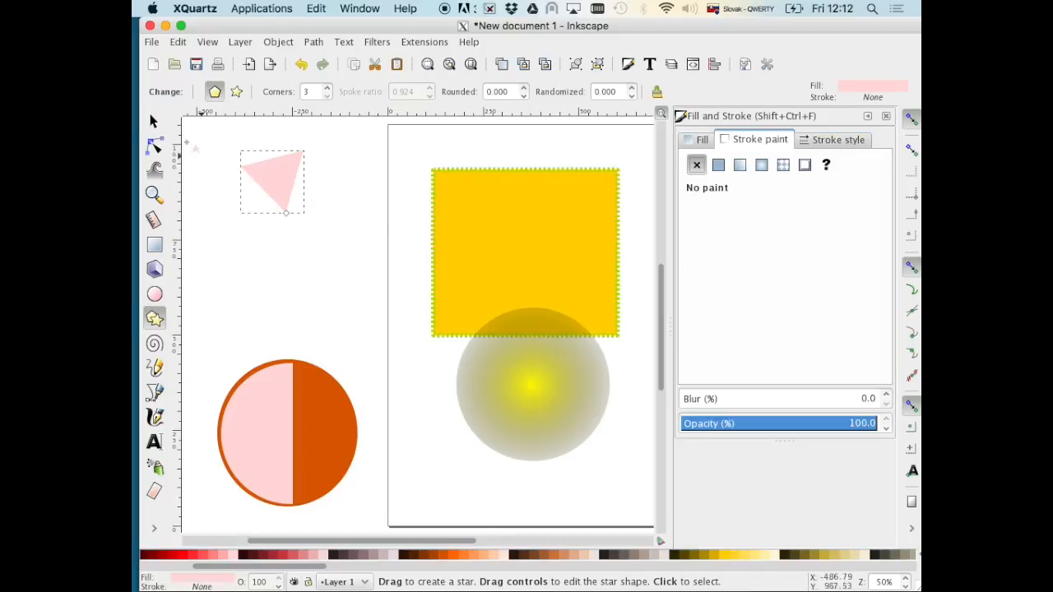
left_click(153, 121)
left_click_drag(273, 224, 290, 265)
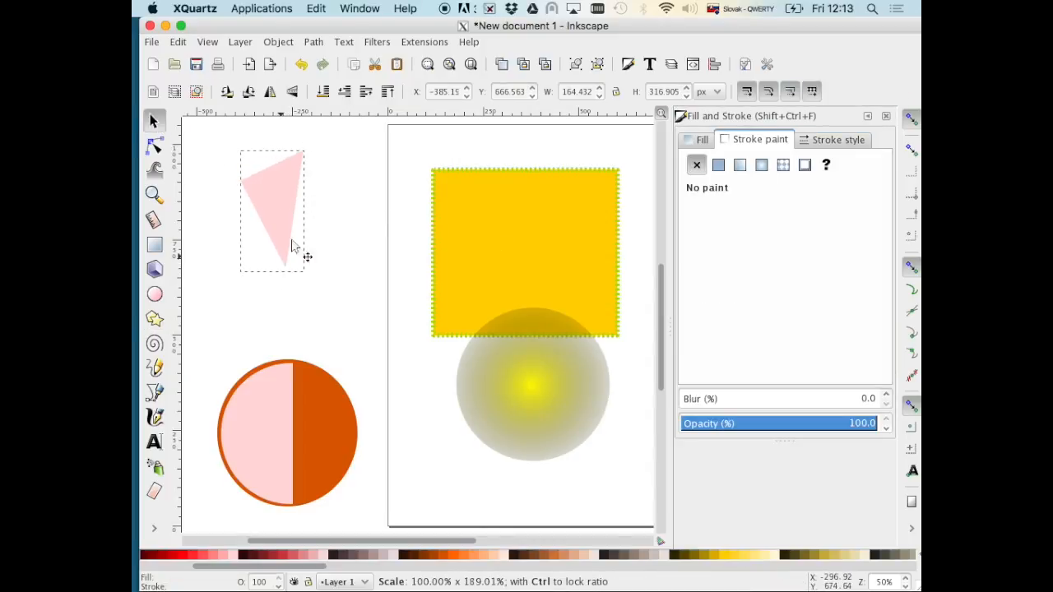
left_click_drag(305, 211, 282, 213)
left_click(312, 310)
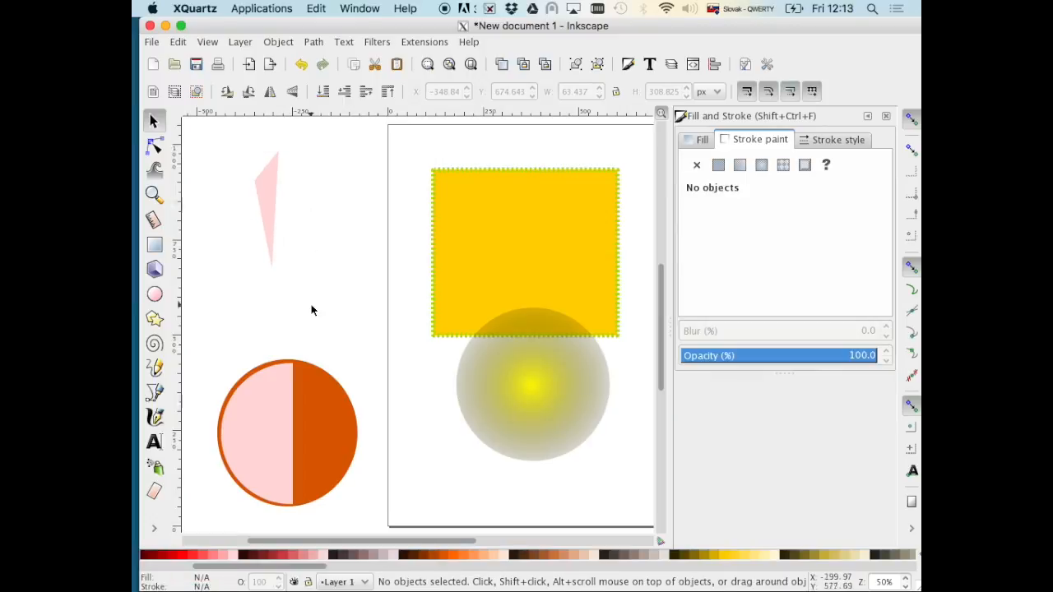
Draw a rectangle about 178 by 162 px, fill it dark brown, and position it over the sliver's lower part.
left_click(155, 245)
left_click_drag(251, 238, 320, 302)
key("s")
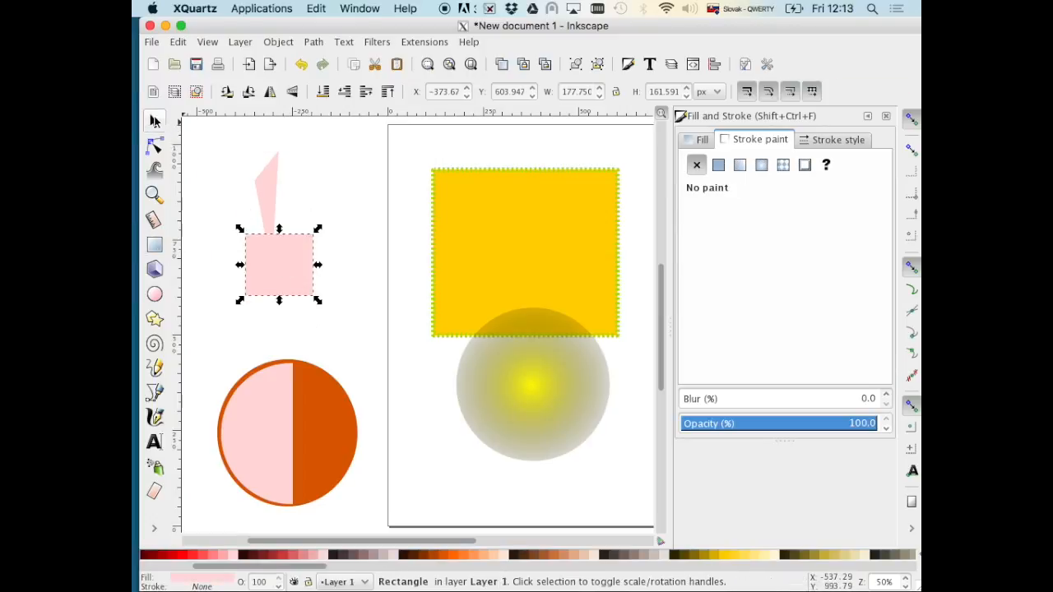
left_click(403, 555)
left_click(340, 293)
left_click_drag(286, 262, 277, 247)
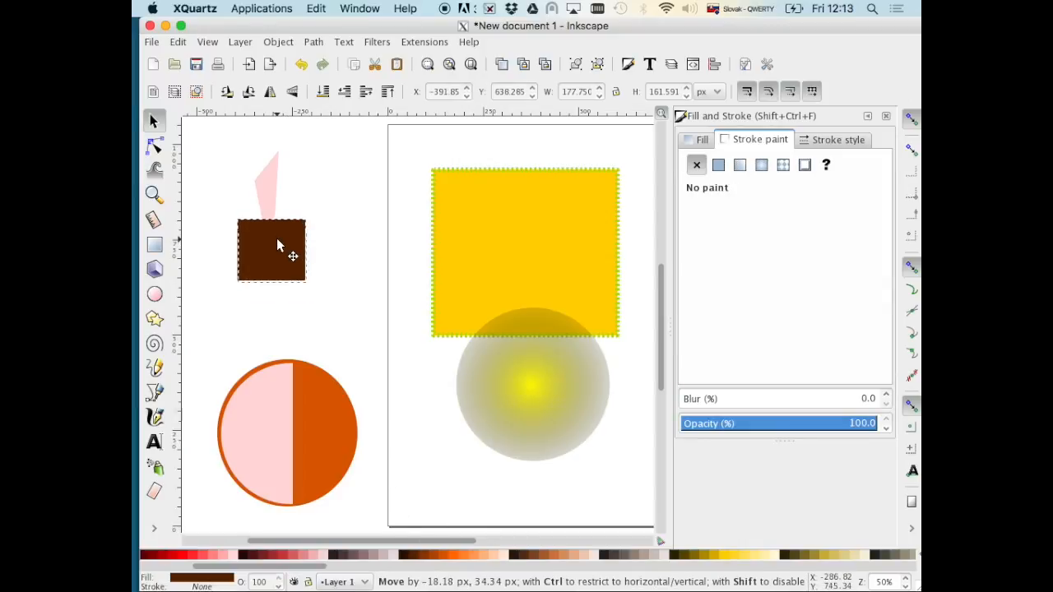
Select the brown rectangle and the pink sliver, and cut off the sliver's lower part with Difference.
left_click_drag(222, 123, 342, 287)
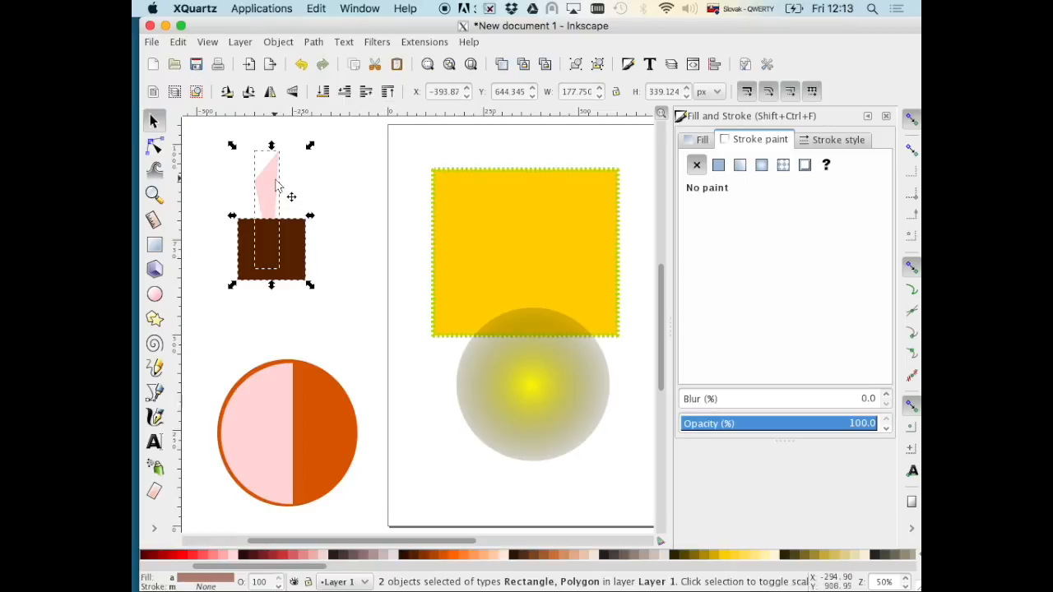
left_click(321, 43)
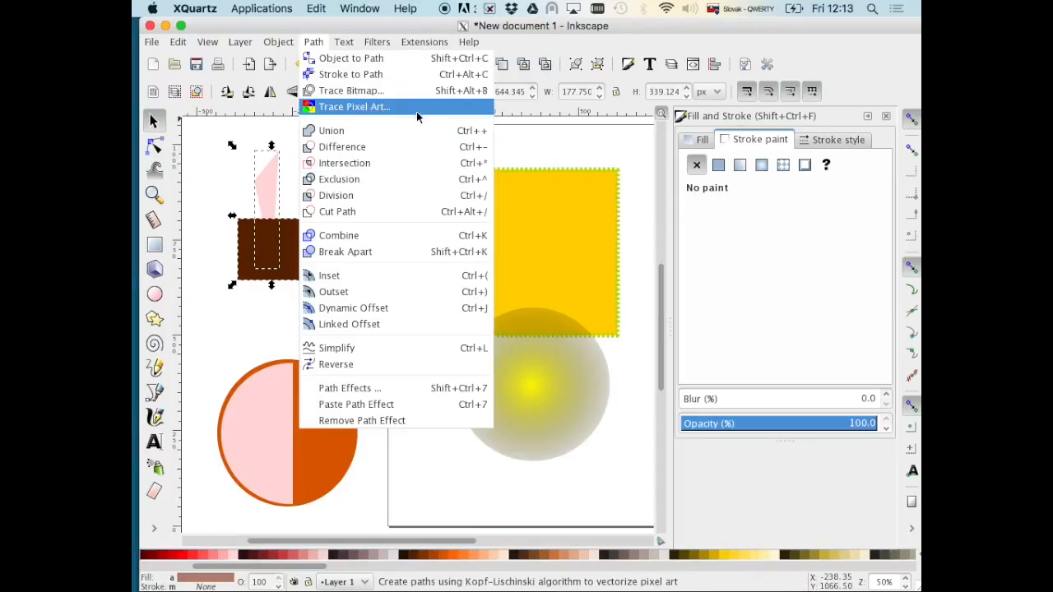
left_click(317, 148)
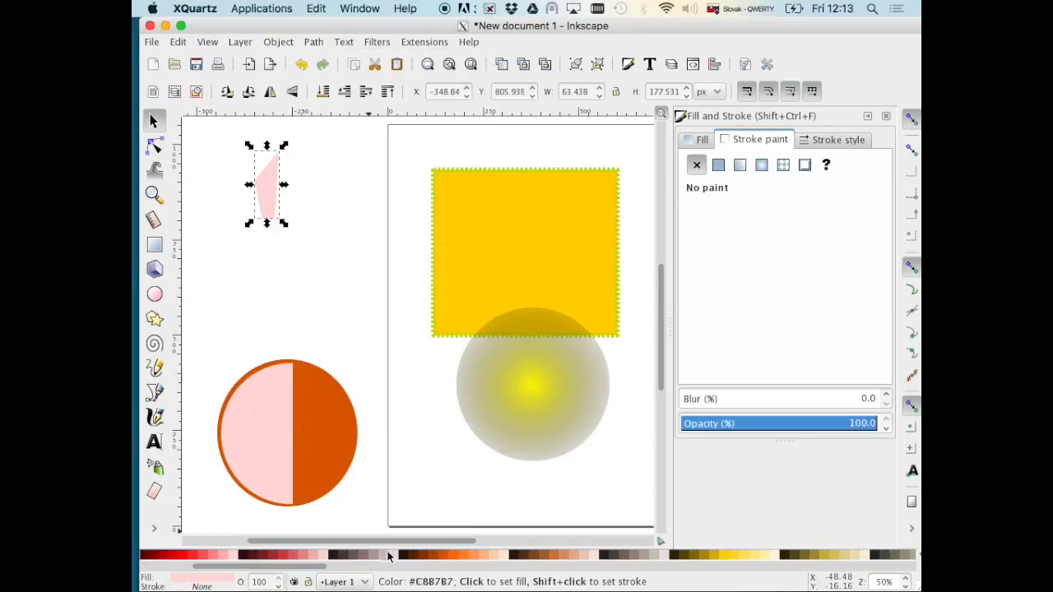
Narrow the cut sliver, fill it dark brown, and place it as a stem on top of the orange circle.
left_click_drag(284, 184, 271, 184)
left_click_drag(262, 147, 288, 314)
left_click(257, 200)
key("Escape")
Draw a three-cornered polygon about 150 by 161 px above the fruit and fill it lime green.
key("F9")
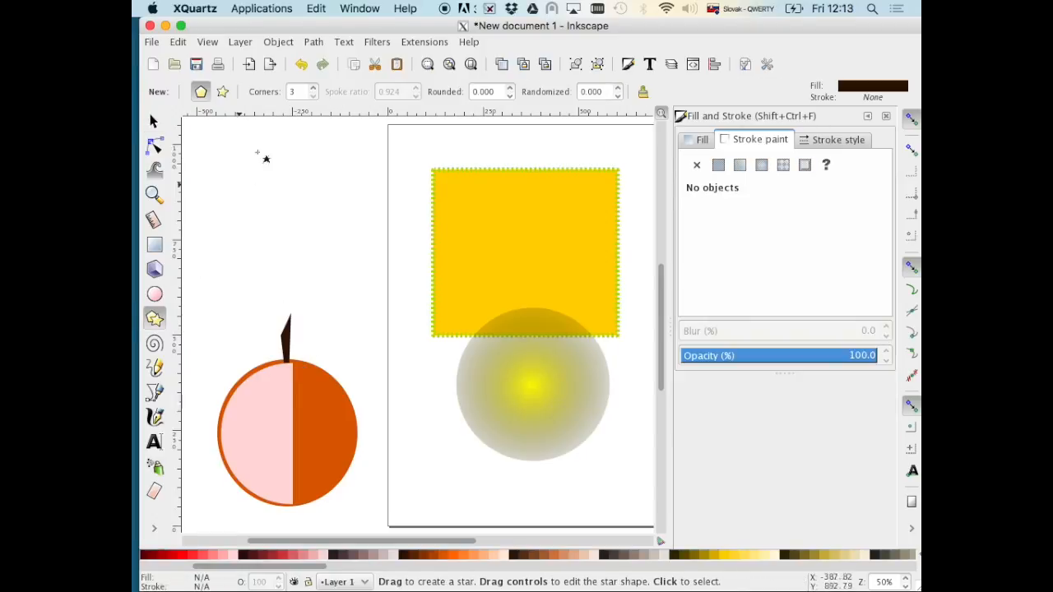
left_click_drag(307, 157, 328, 184)
left_click_drag(288, 566, 395, 568)
left_click(414, 557)
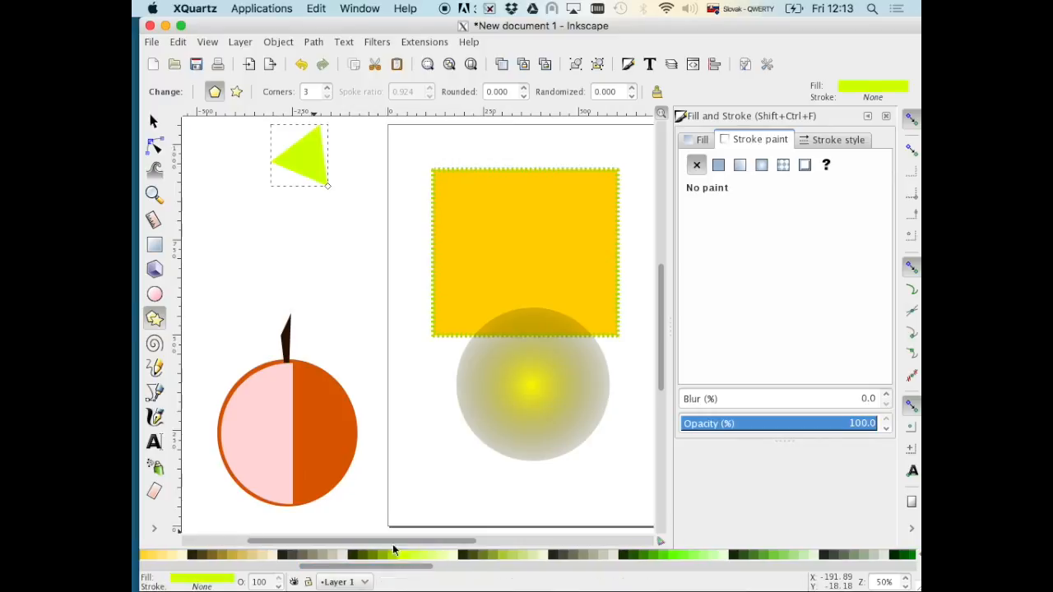
Rotate the lime green triangle so that it points upward and move it down above the fruit.
left_click(153, 121)
left_click(336, 179)
left_click(317, 174)
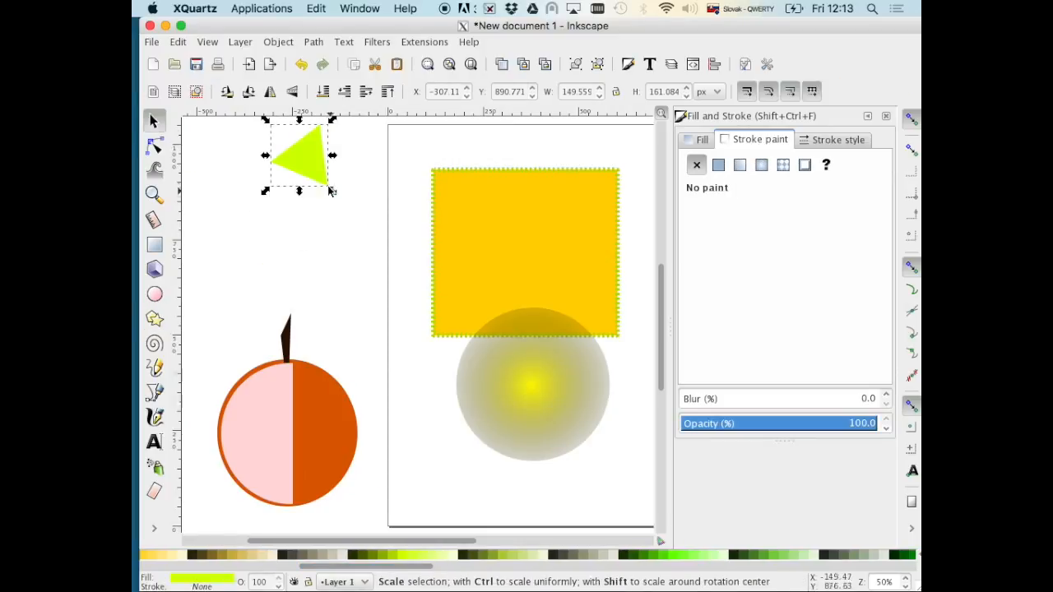
left_click(320, 175)
left_click_drag(333, 121, 331, 208)
left_click_drag(314, 166, 323, 245)
Duplicate the lime green triangle three times and stack the overlapping copies vertically into a four-tier tree.
key("ctrl+d")
key("ctrl+d")
key("ctrl+d")
left_click_drag(325, 283, 326, 283)
key("Escape")
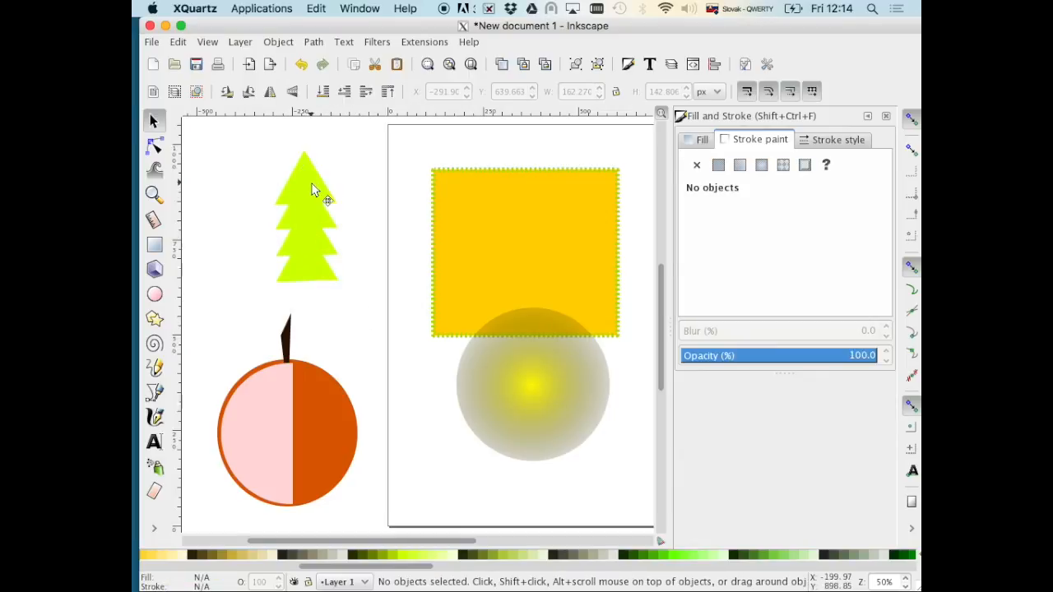
Widen the tree's lower triangles progressively, making the bottom one about 277 px wide, and spread the tiers out.
left_click(312, 191)
left_click(310, 222)
left_click(311, 276)
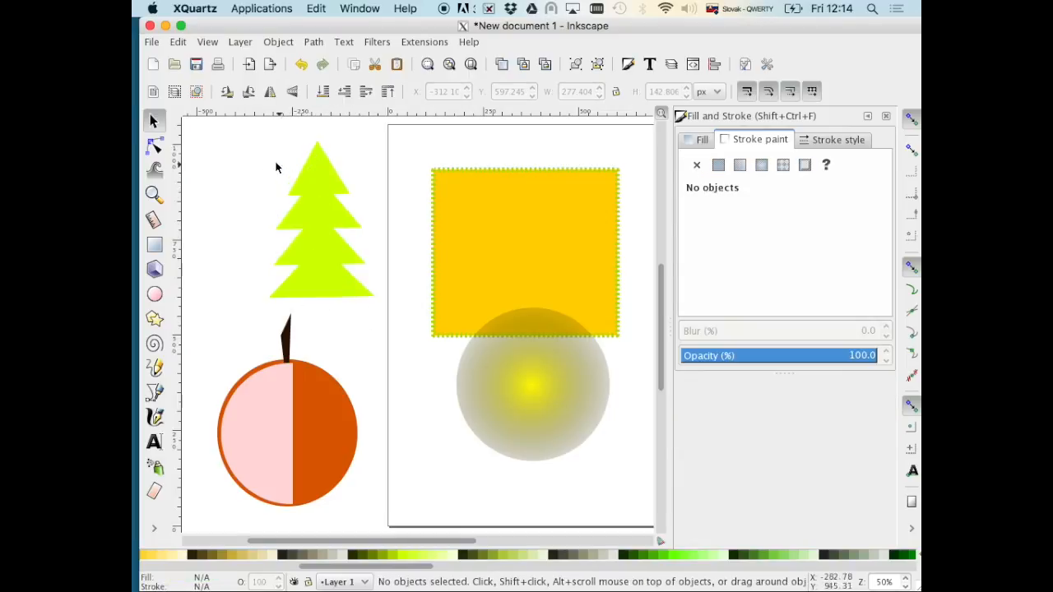
Select all four lime green triangles of the tree and merge them into one path with Union.
left_click_drag(323, 228, 358, 289)
left_click(323, 171)
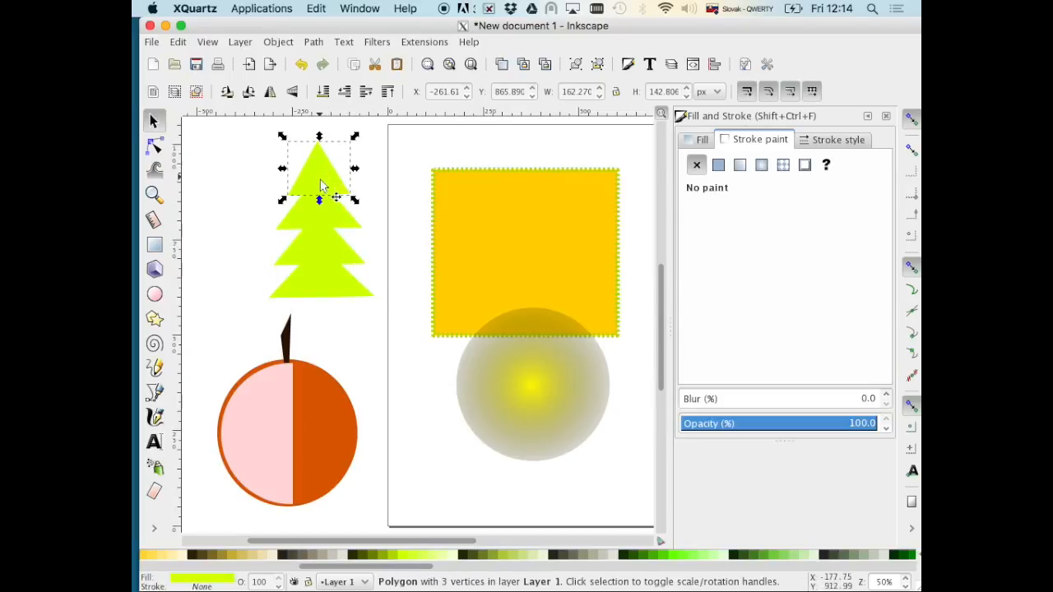
left_click(324, 254, "shift")
left_click(333, 210, "shift")
left_click(321, 284, "shift")
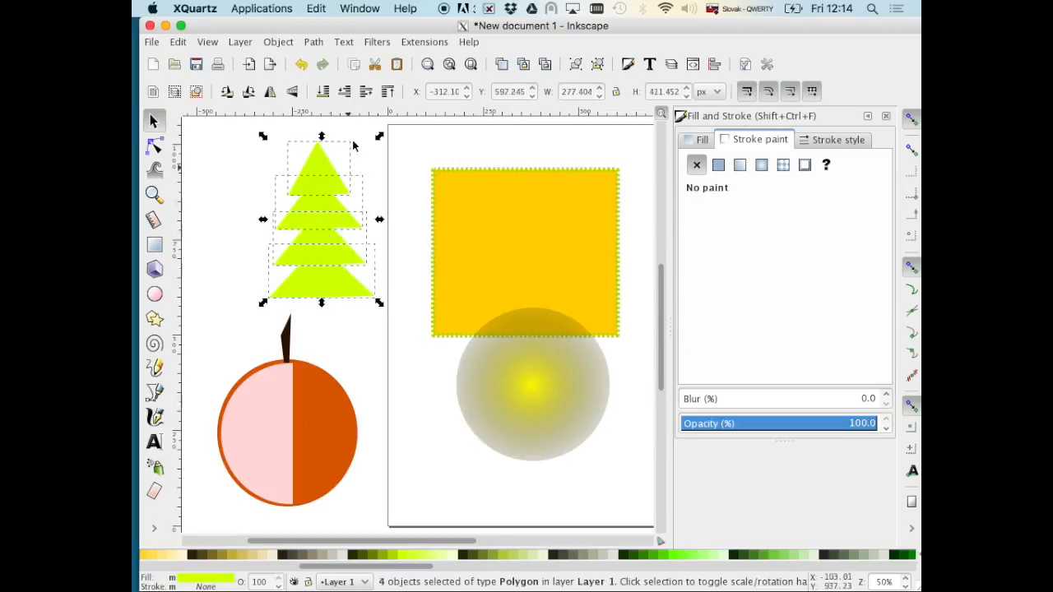
left_click(315, 43)
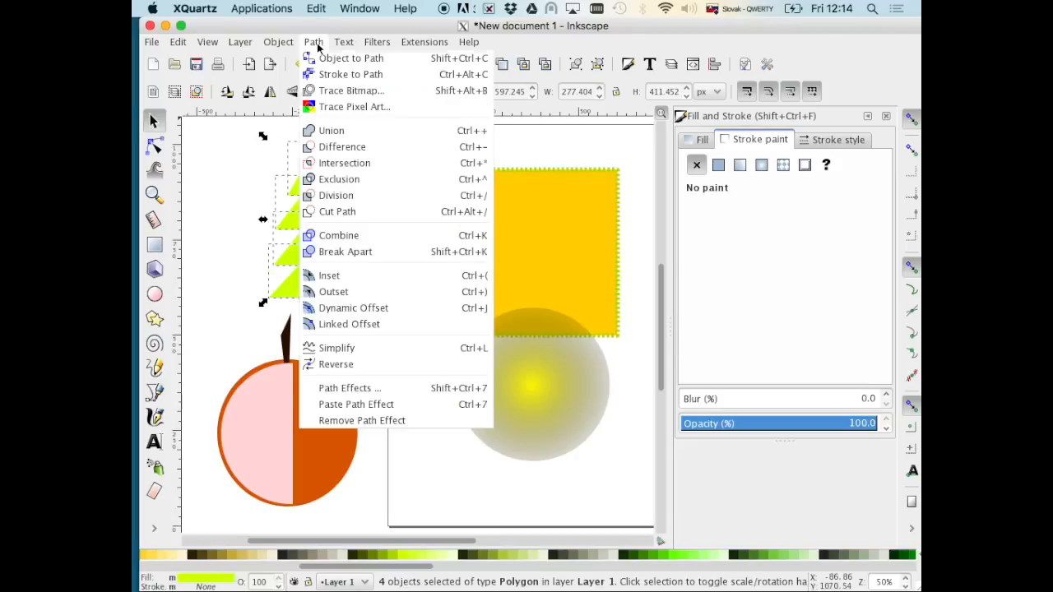
left_click(331, 132)
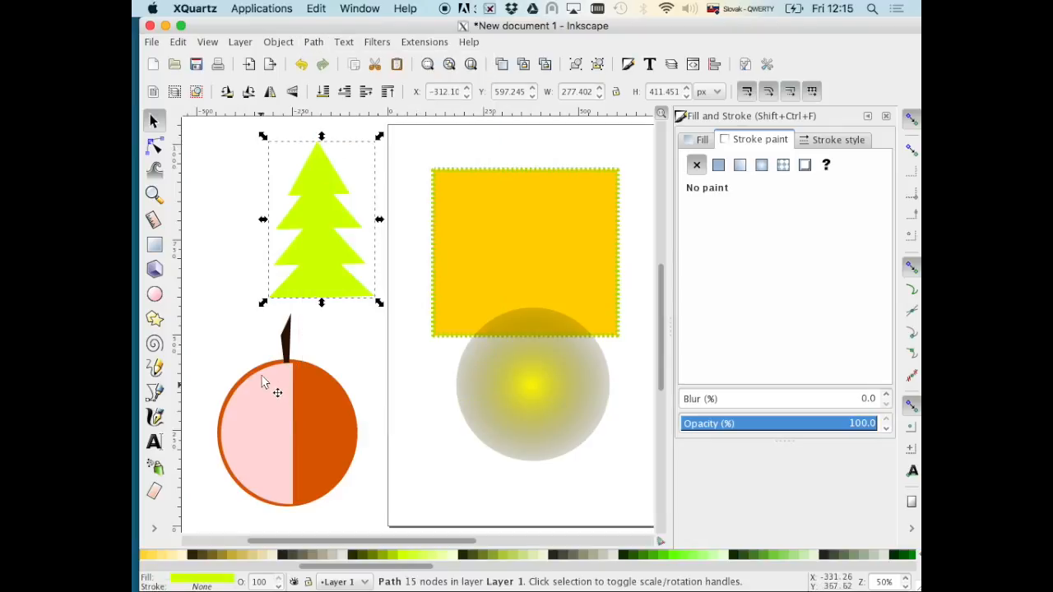
Shift the tree left, clear the yellow rectangle and gradient circle, and move the orange circle and pink half circle onto the page.
left_click_drag(314, 249, 277, 258)
left_click(376, 370)
left_click(340, 440)
left_click_drag(335, 436, 541, 391)
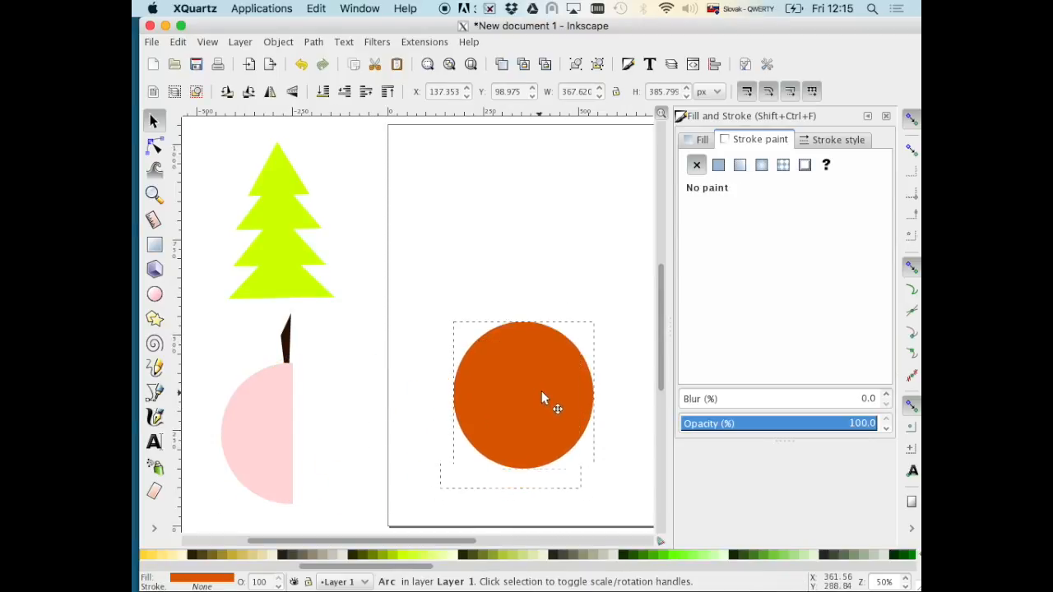
left_click_drag(541, 391, 544, 398)
left_click_drag(264, 436, 479, 226)
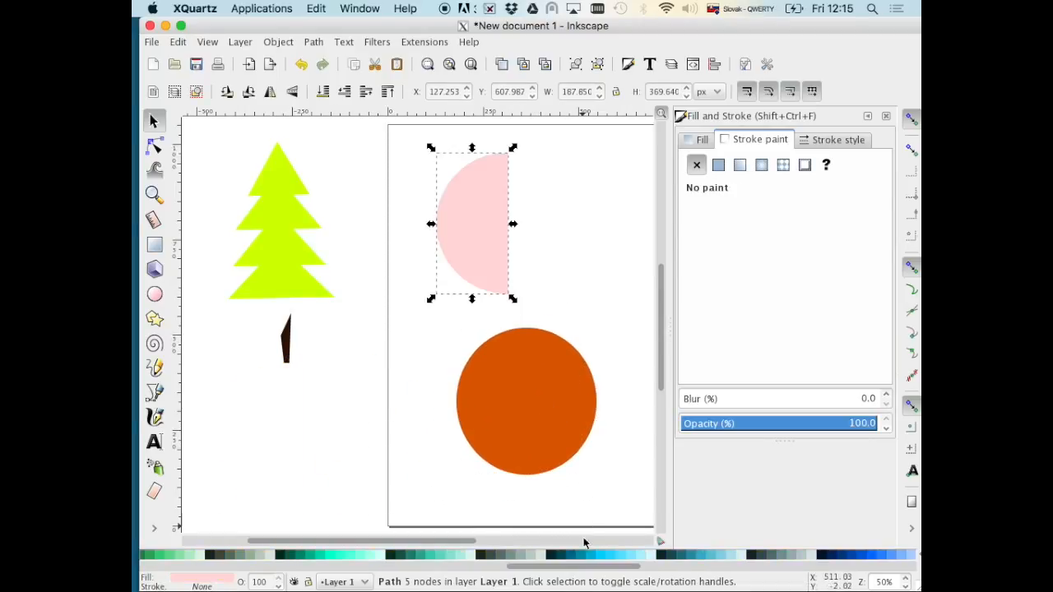
Fill the orange circle with very dark brown and the pink half circle with red.
left_click(541, 456)
left_click_drag(319, 566, 215, 566)
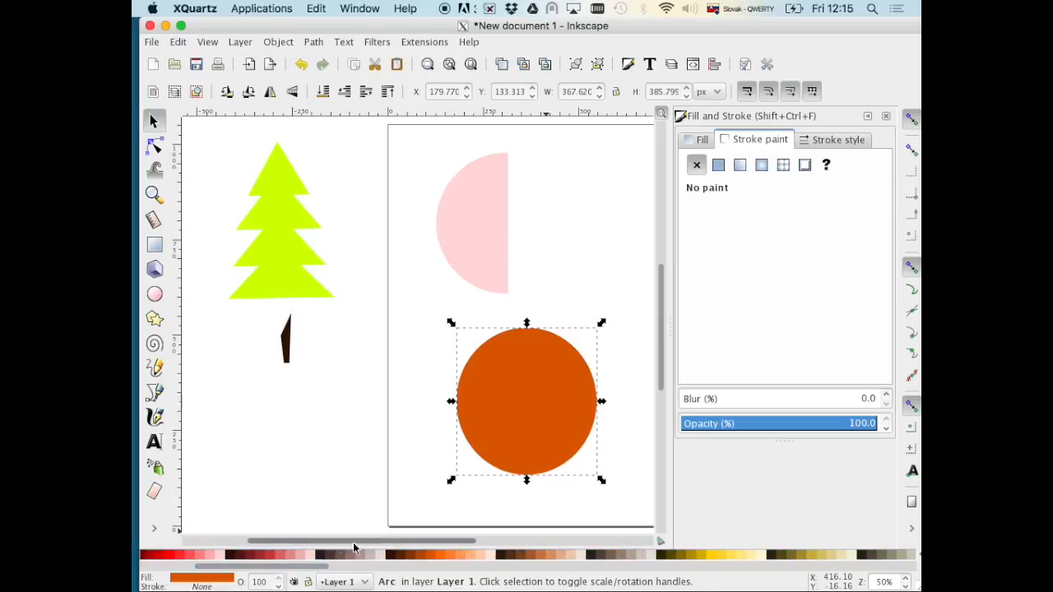
left_click(250, 555)
key("Escape")
left_click(477, 270)
left_click(177, 556)
Assemble a ladybug with two red wing halves on the dark circle and a smaller dark dome as head above them.
left_click_drag(487, 240, 553, 400)
left_click_drag(365, 429, 540, 216)
left_click(562, 415)
left_click(540, 217)
left_click_drag(600, 282, 560, 210)
left_click_drag(514, 238, 527, 311)
left_click(579, 314)
Select the ladybug's head and dark body circle and merge them into one shape with Union.
left_click(527, 306)
left_click(564, 364, "shift")
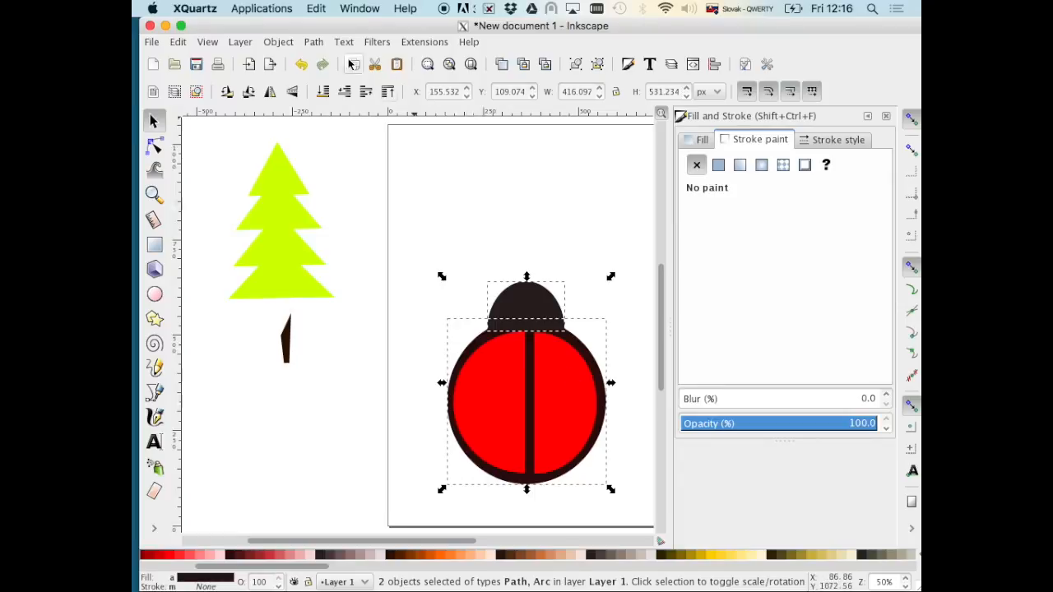
left_click(314, 42)
left_click(329, 129)
left_click(617, 412)
Draw six small light grey circles as spots, three on each red wing of the ladybug.
left_click(154, 293)
left_click(382, 555)
left_click_drag(494, 352, 510, 368)
left_click_drag(469, 404, 489, 423)
left_click_drag(502, 443, 520, 460)
left_click_drag(554, 352, 571, 368)
left_click_drag(543, 392, 559, 409)
left_click_drag(548, 442, 564, 458)
key("Escape")
Duplicate a light grey wing spot and place two copies side by side on the head as eyes.
key("s")
left_click(501, 361)
key("ctrl+d")
mouse_move(502, 363)
left_mouse_down()
mouse_move(510, 306)
mouse_move(546, 306)
mouse_move(489, 277)
mouse_move(487, 253)
mouse_move(539, 284)
mouse_move(527, 290)
mouse_move(543, 273)
mouse_move(513, 261)
left_mouse_up()
key("ctrl+d")
left_click(588, 313)
Draw an unfilled black spiral of three turns, about 178 by 162 px, at the upper left of the head as an antenna.
key("i")
left_click(156, 122)
left_click(523, 274)
key("d")
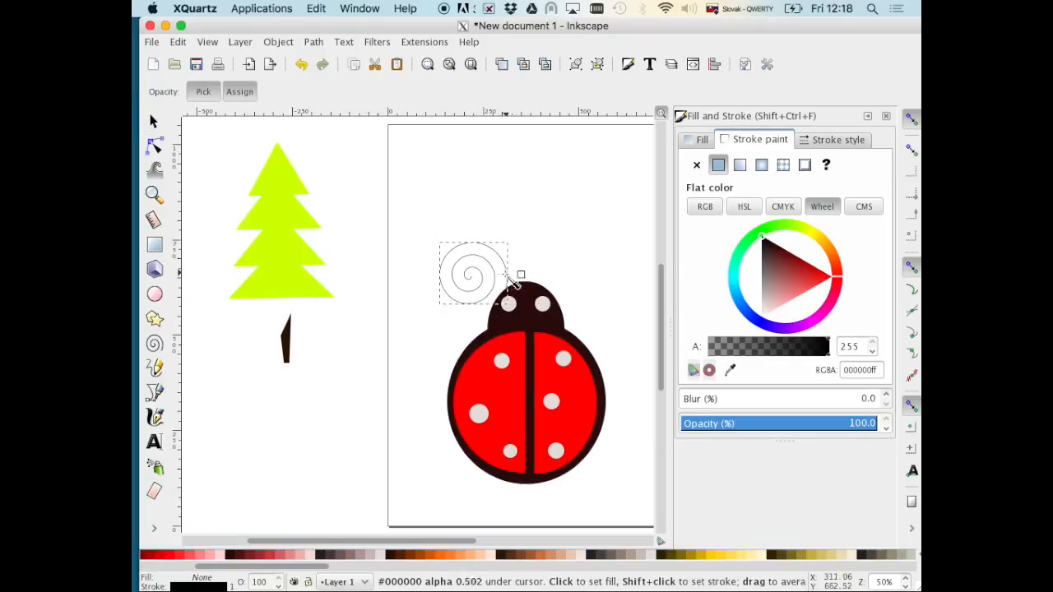
Duplicate the spiral antenna and place the copy at the upper right of the ladybug's head.
left_click(153, 121)
key("ctrl+d")
mouse_move(475, 261)
left_mouse_down()
mouse_move(572, 208)
mouse_move(618, 212)
mouse_move(577, 283)
left_mouse_up()
left_click(597, 268)
left_click(591, 272)
Set the right spiral antenna's stroke width to 2.5 px.
left_click(833, 140)
left_click(807, 161)
left_click_drag(789, 165, 734, 167)
type("2.5")
key("Return")
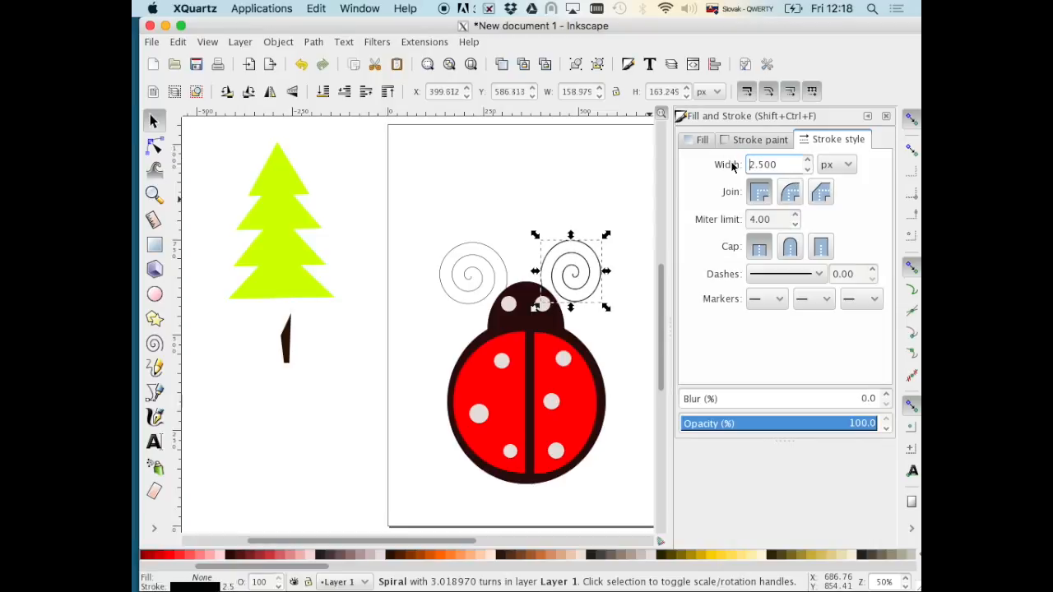
Set the left spiral antenna's stroke width to 2.5 px as well.
left_click(479, 232)
left_click(508, 274)
left_click_drag(778, 165, 743, 163)
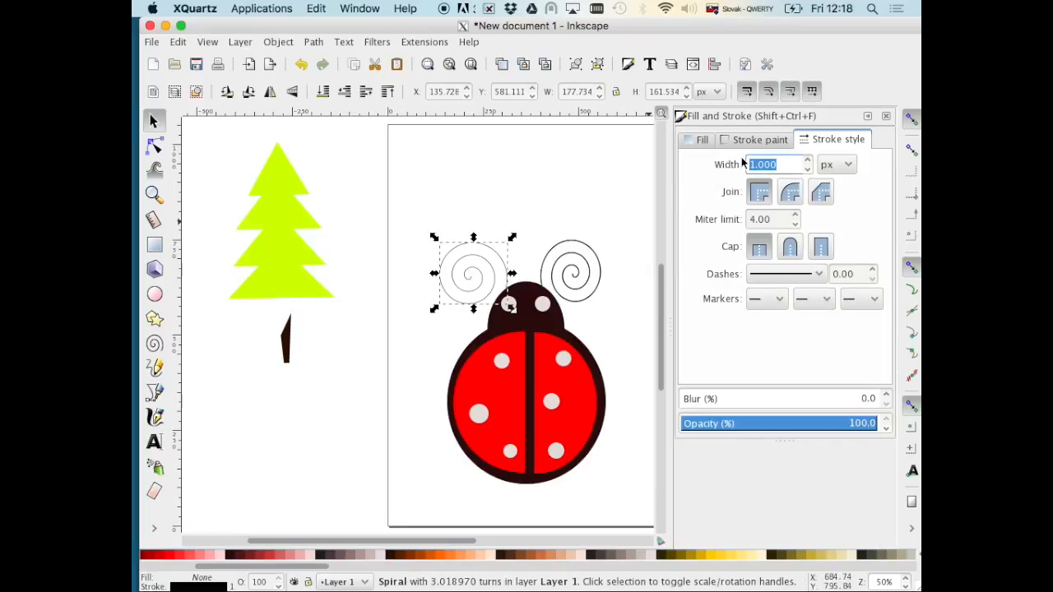
type("2.5")
key("Return")
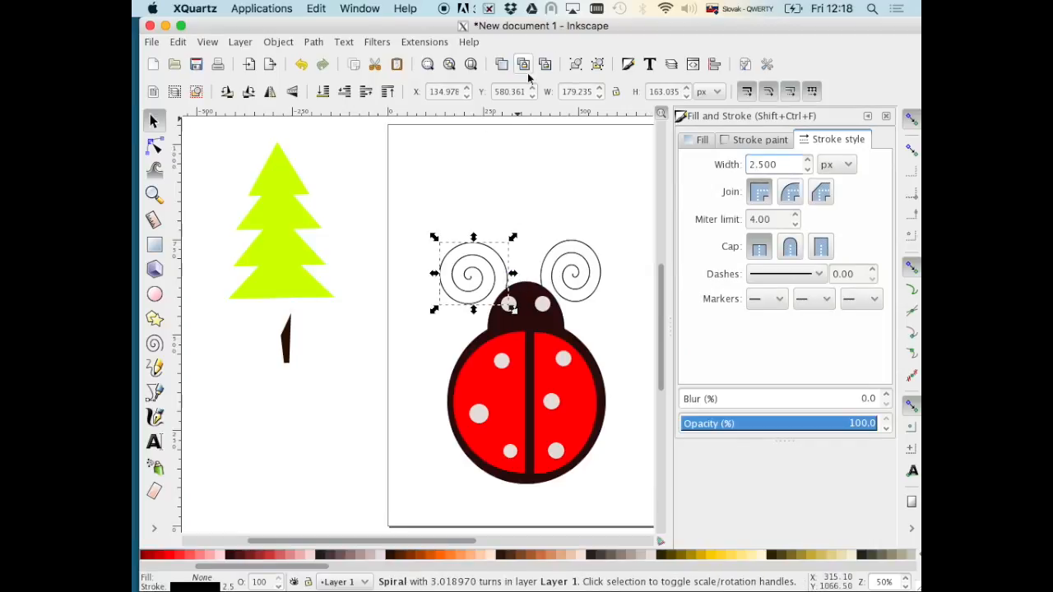